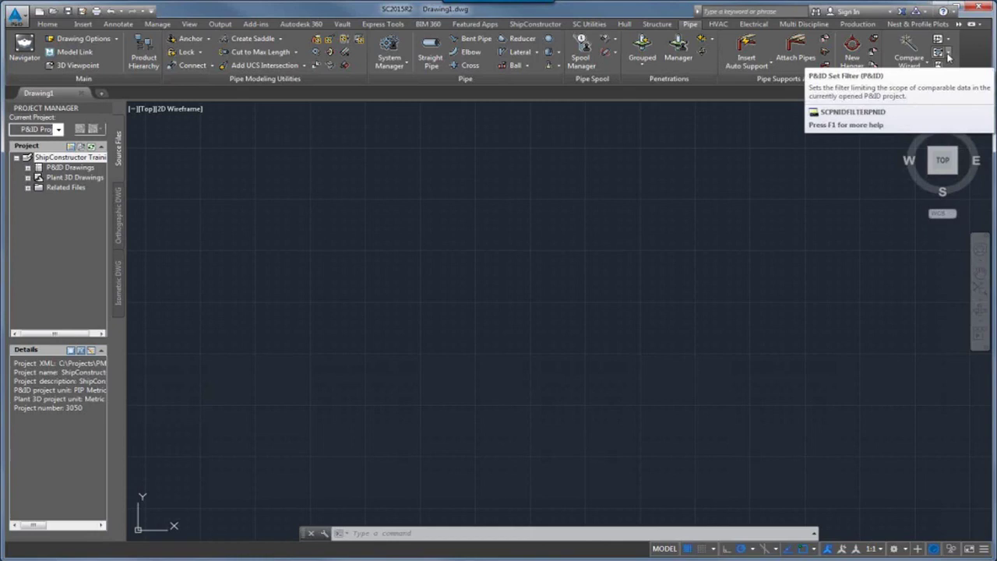
click(949, 54)
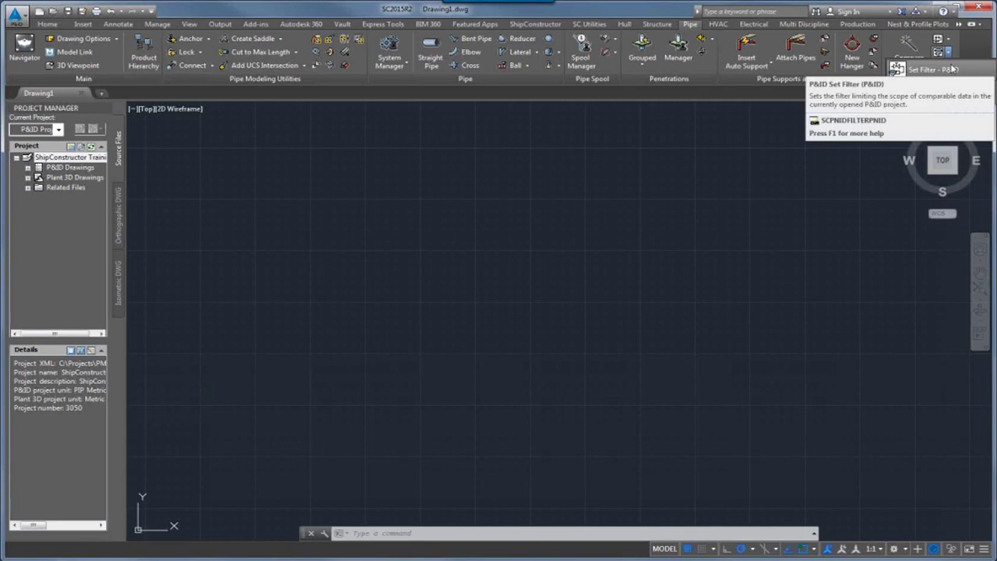
click(949, 41)
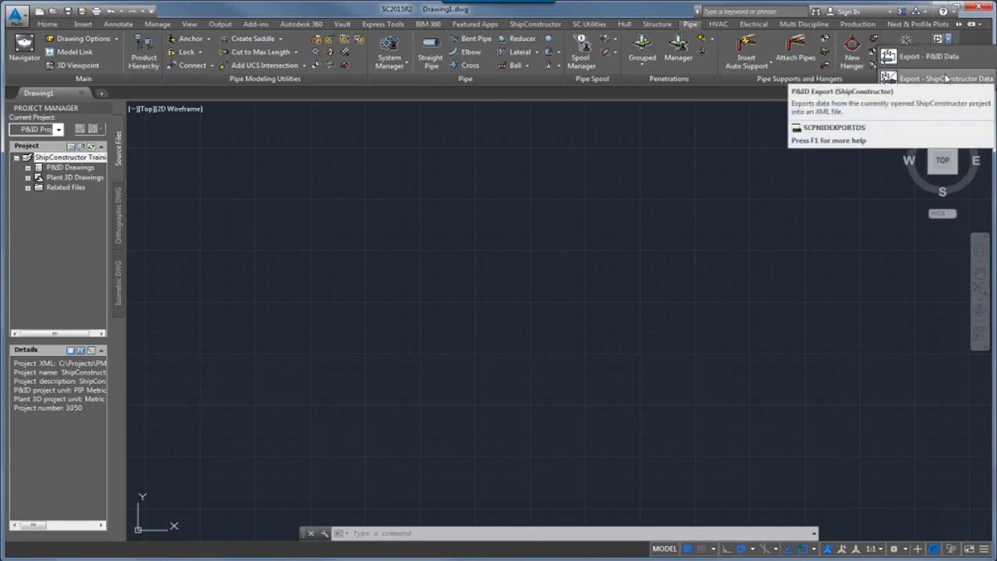
click(865, 181)
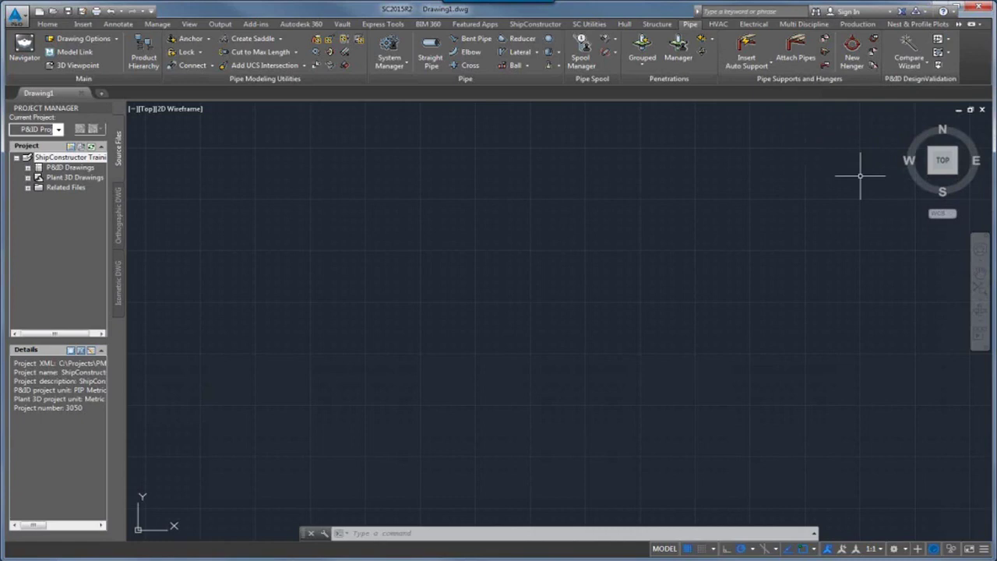
Start a new comparison with the Compare Wizard, using a new P&ID export of the ShipConstructor Training project.
click(910, 49)
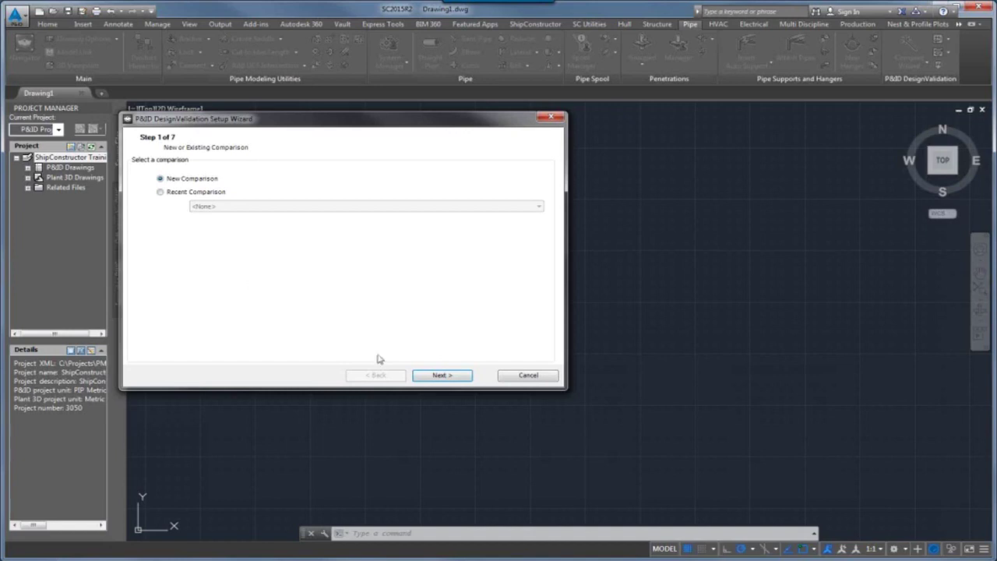
click(467, 377)
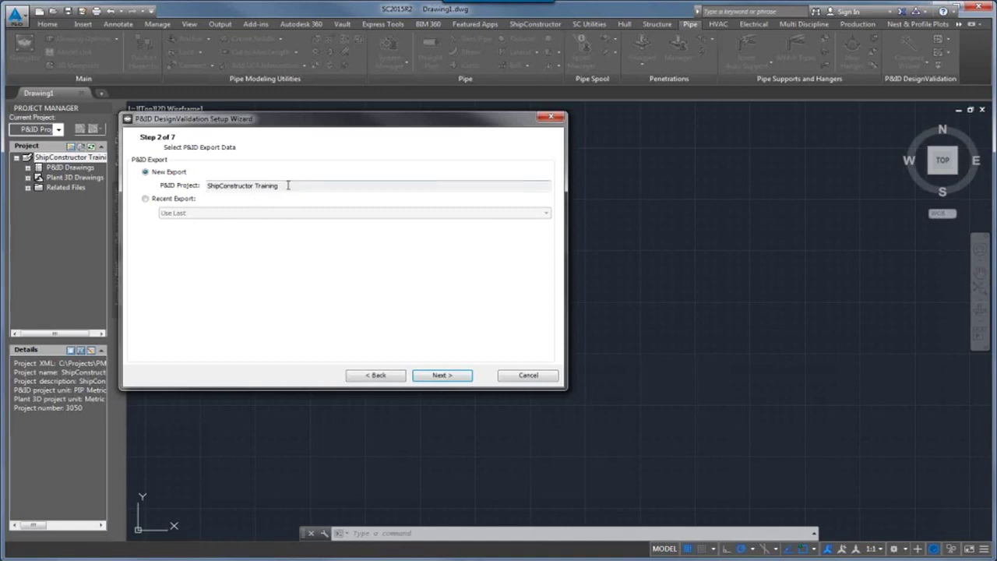
click(443, 375)
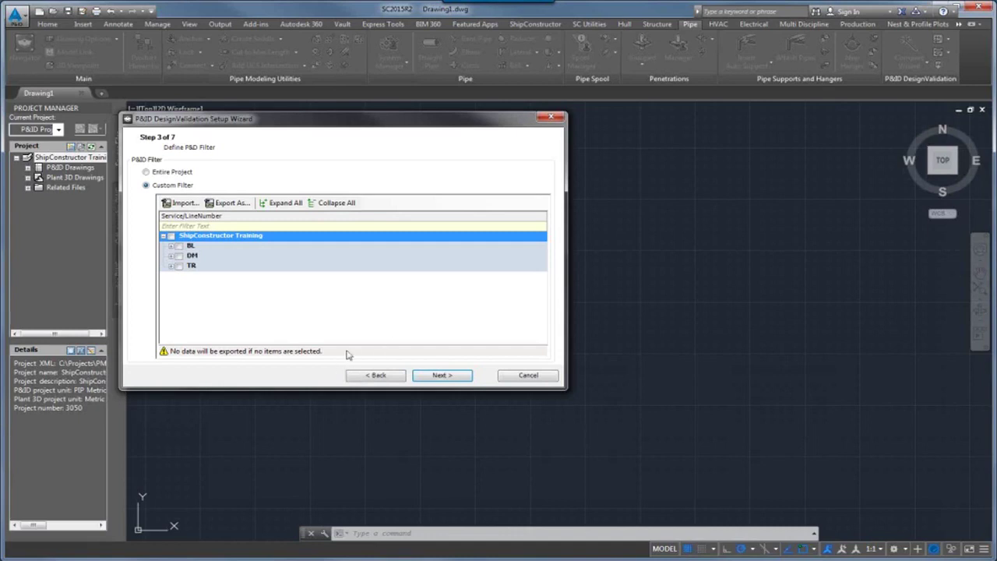
Define the custom P&ID filter to include lines 01 and 05 of the BL service.
click(171, 246)
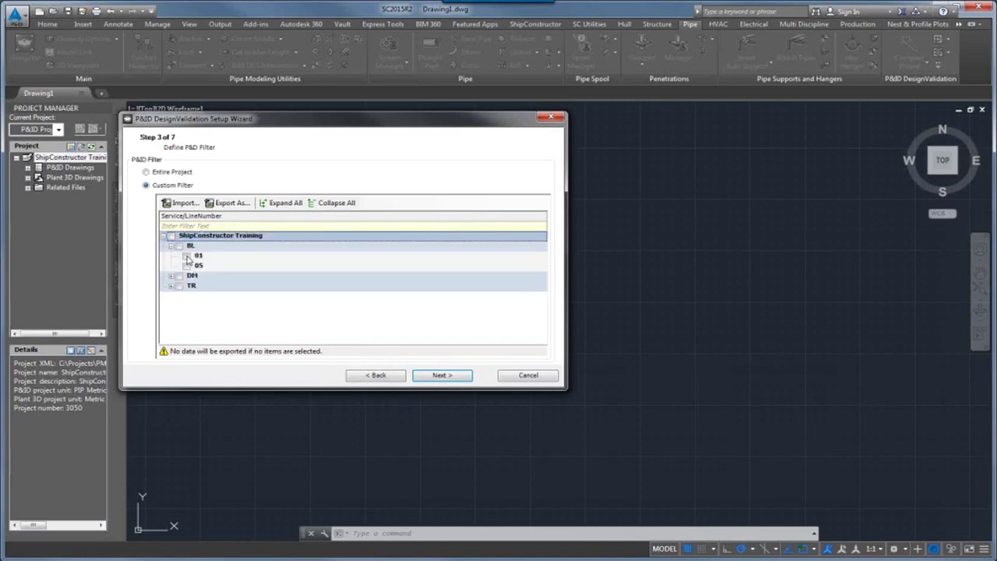
click(187, 256)
click(187, 266)
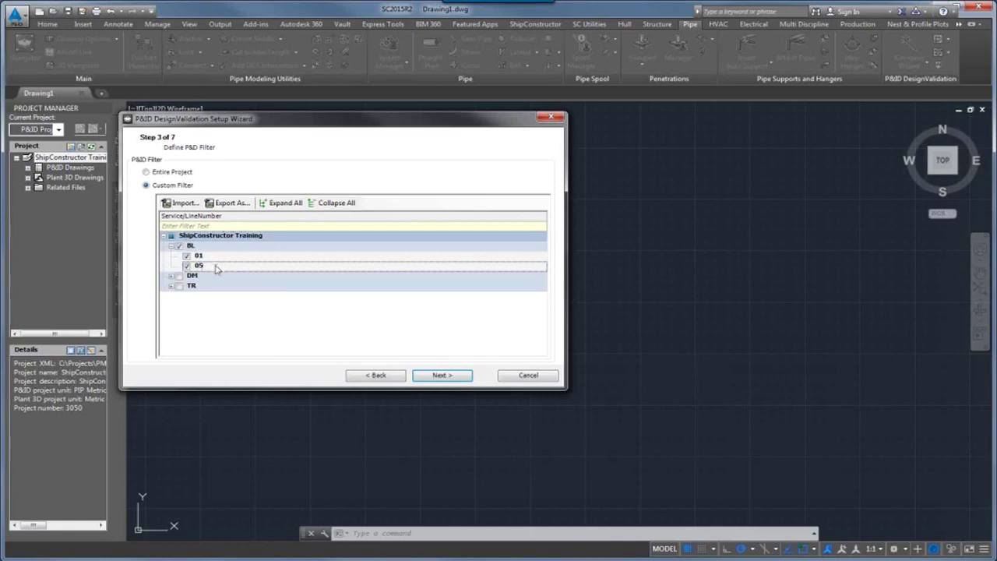
click(441, 376)
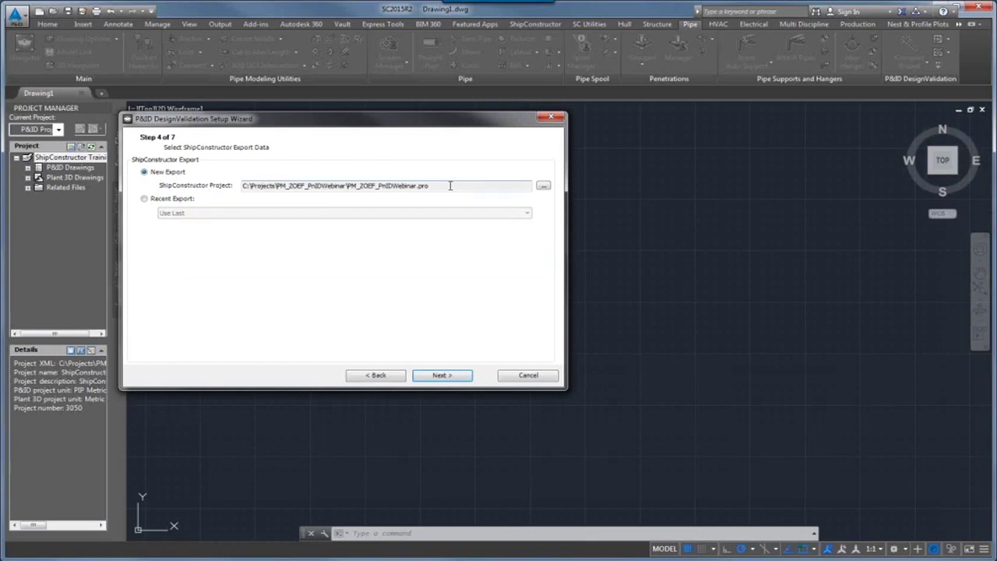
Accept a new ShipConstructor export of PM_ZOEF_PnIDWebinar.pro with the custom filter on branches 641-BL01 and 641-BL05.
click(441, 377)
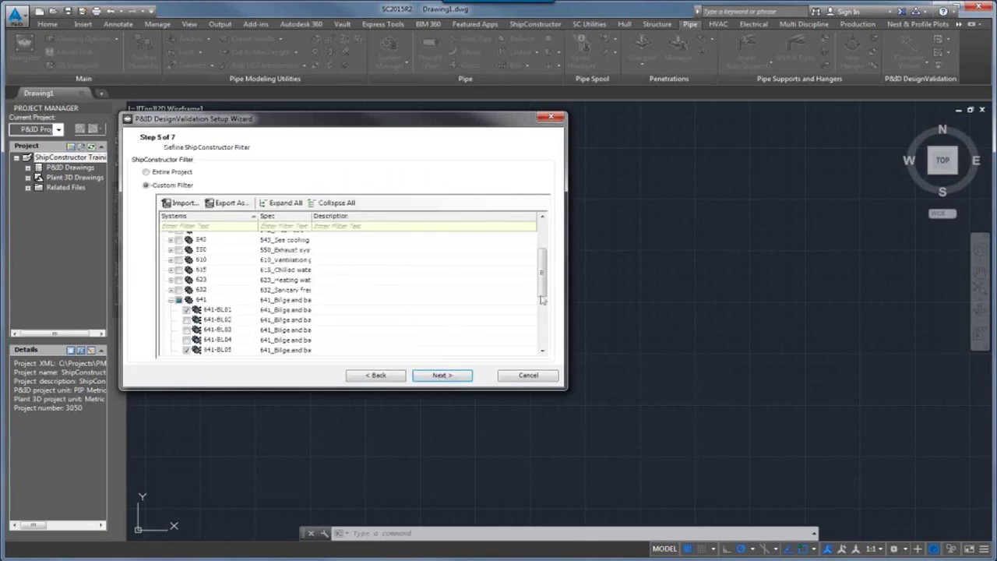
drag(545, 292, 546, 305)
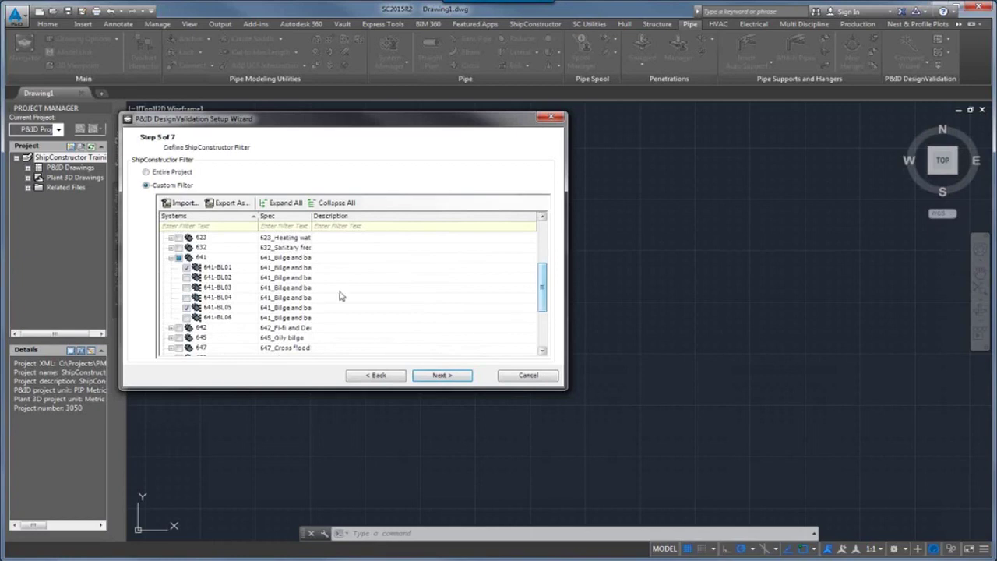
drag(313, 217, 345, 216)
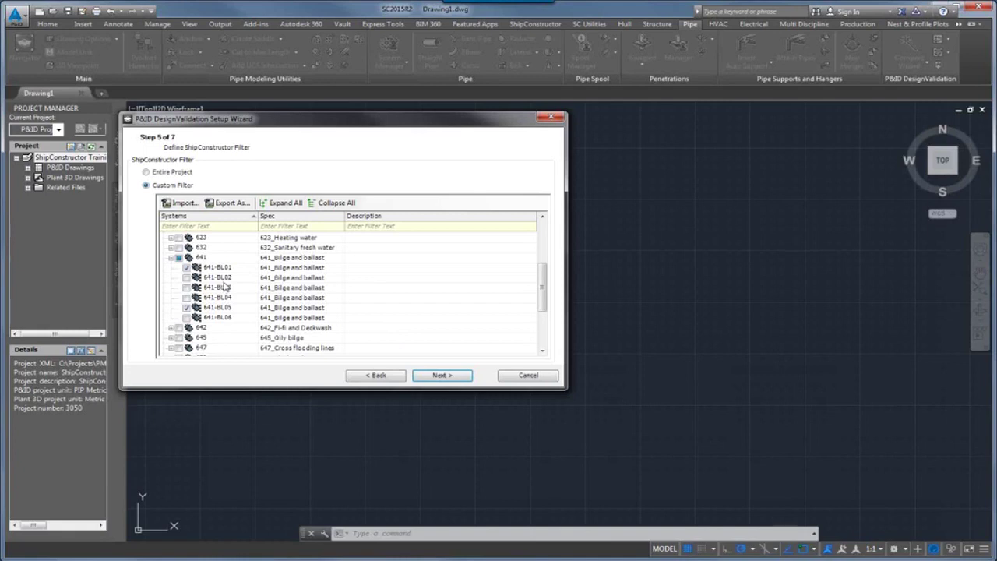
click(457, 377)
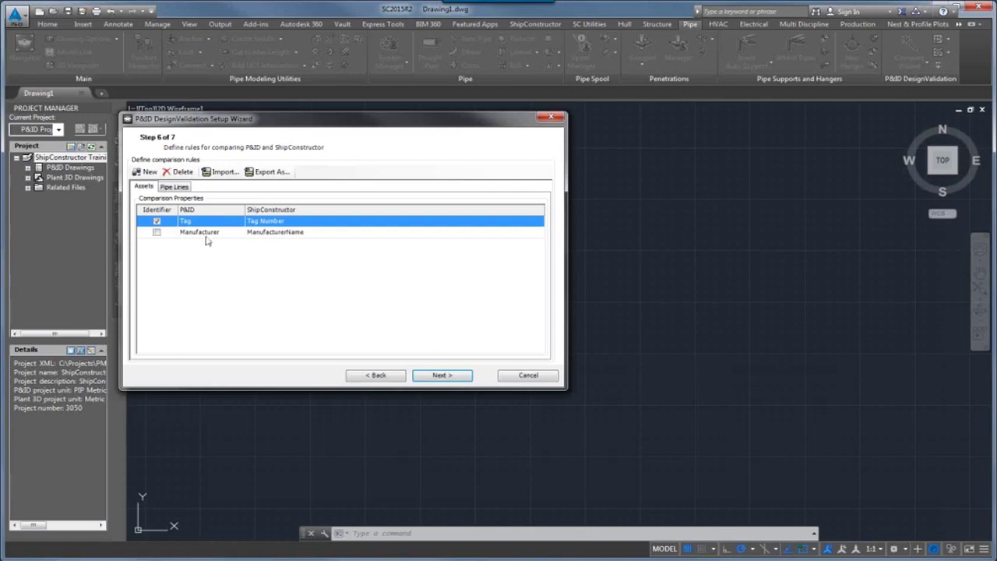
Review the comparison rules for assets and pipe lines, then accept the export settings and run the comparison.
click(173, 187)
click(144, 187)
click(178, 187)
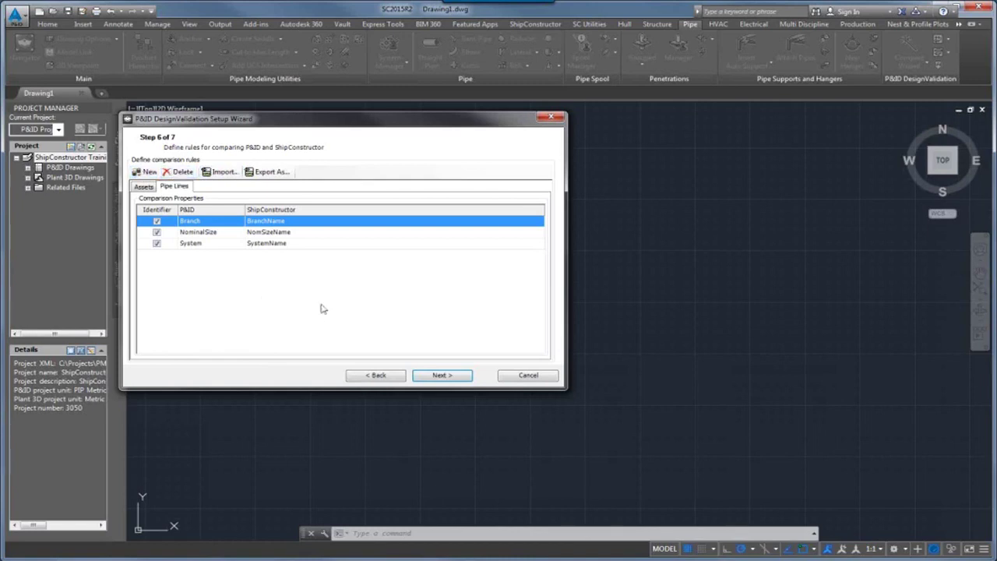
click(440, 376)
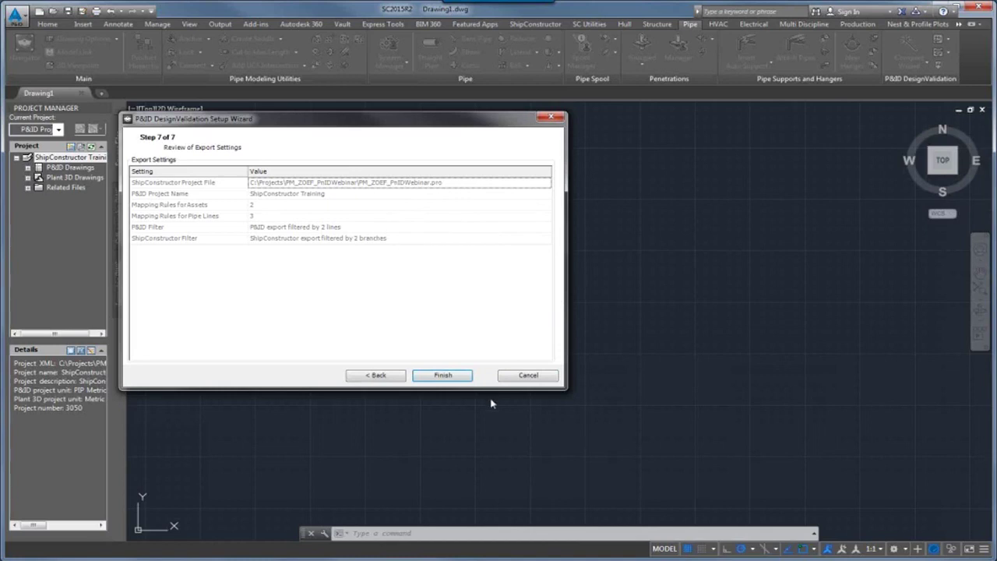
click(460, 380)
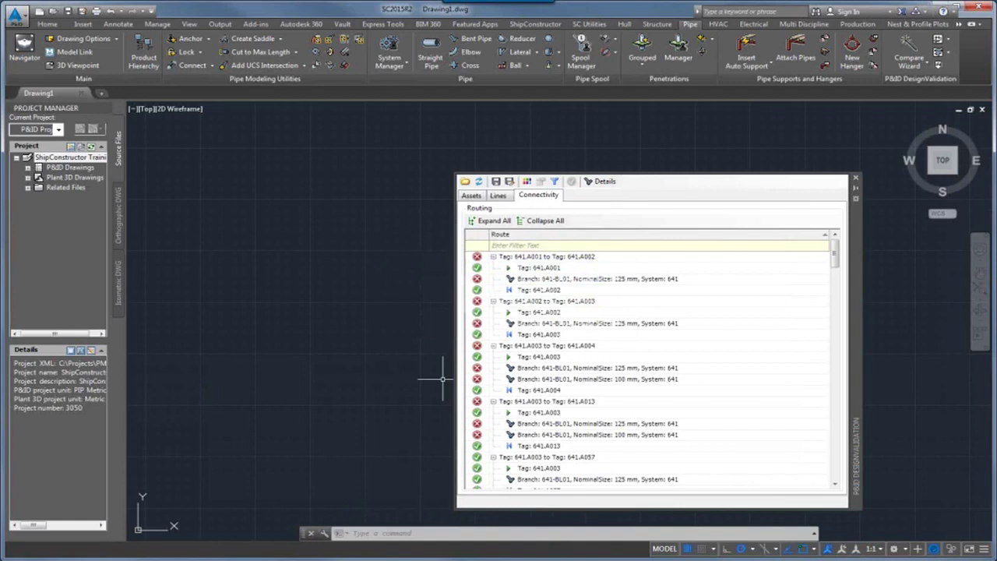
Show the asset comparison results and sort them by status with the unresolved items first.
click(471, 195)
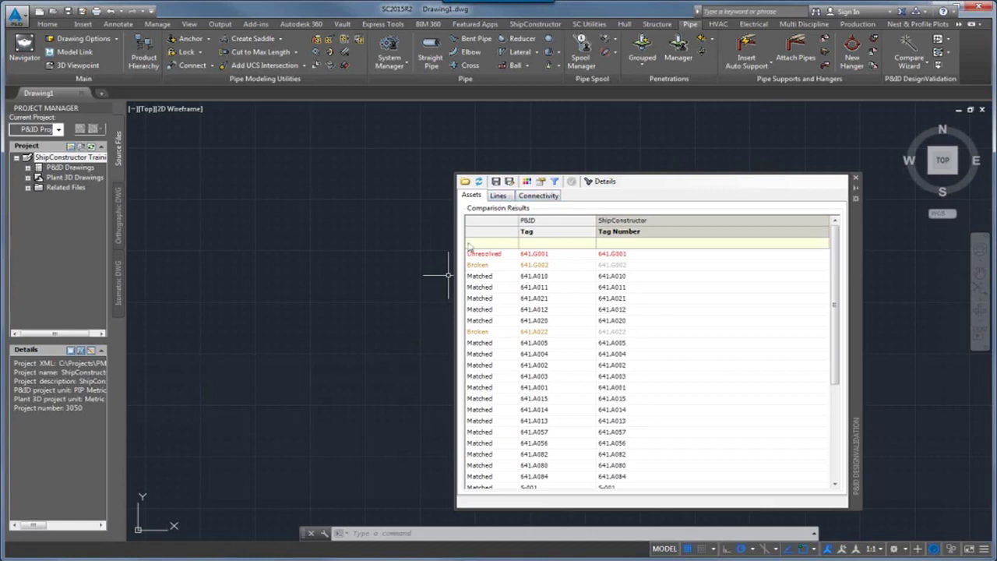
click(488, 223)
click(491, 226)
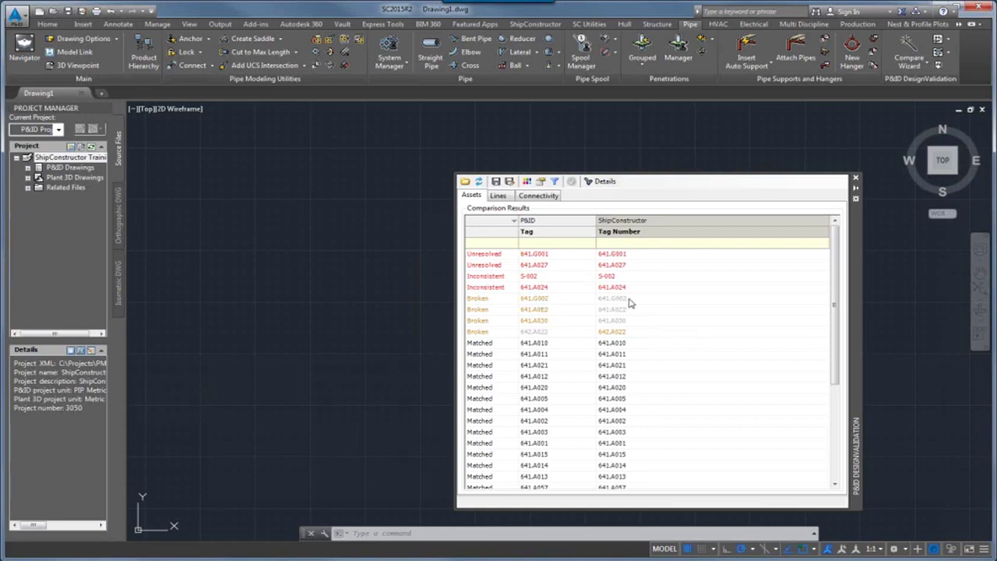
Check the broken asset 641.G002 and view the part details of the unresolved asset 641.G001.
click(548, 301)
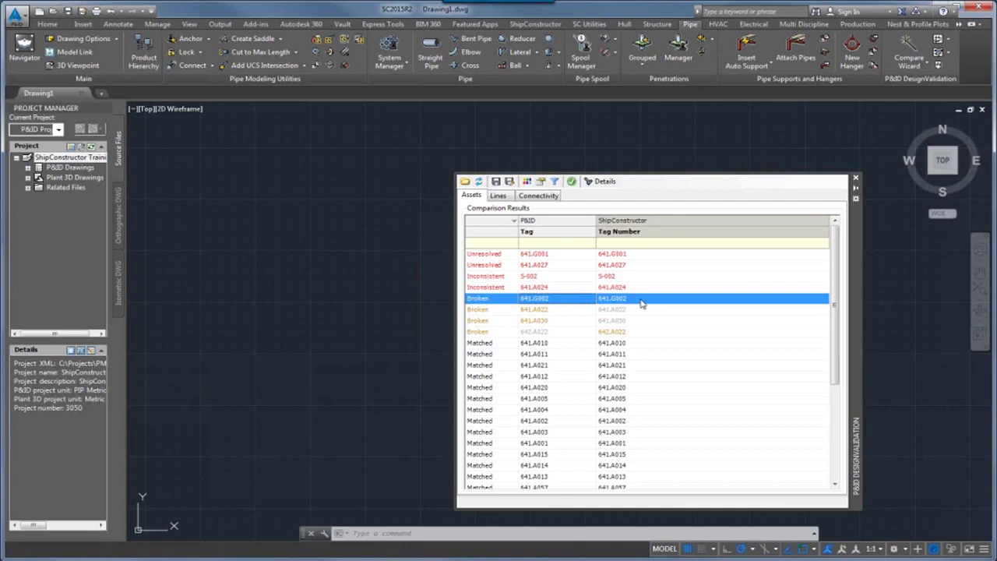
click(535, 256)
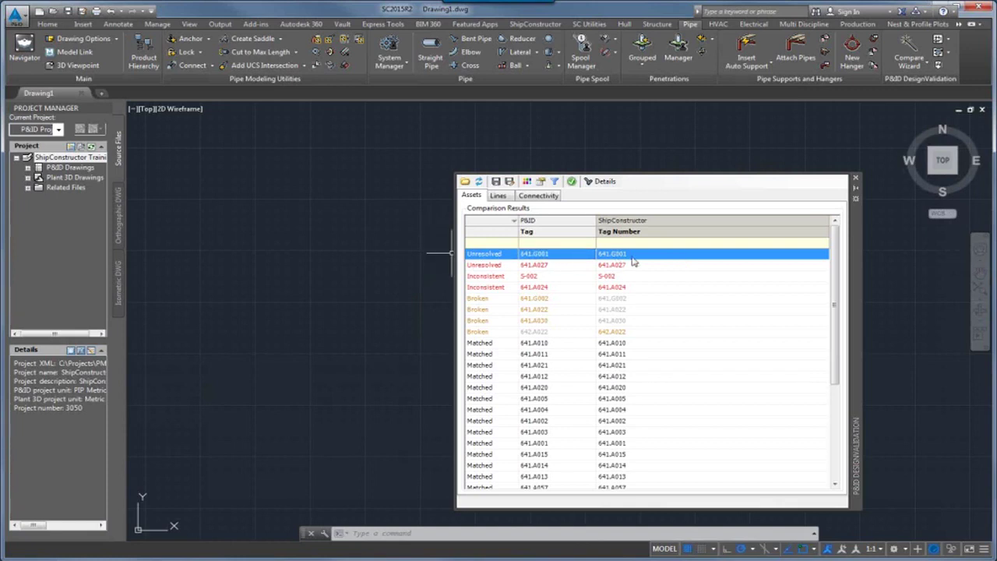
click(601, 181)
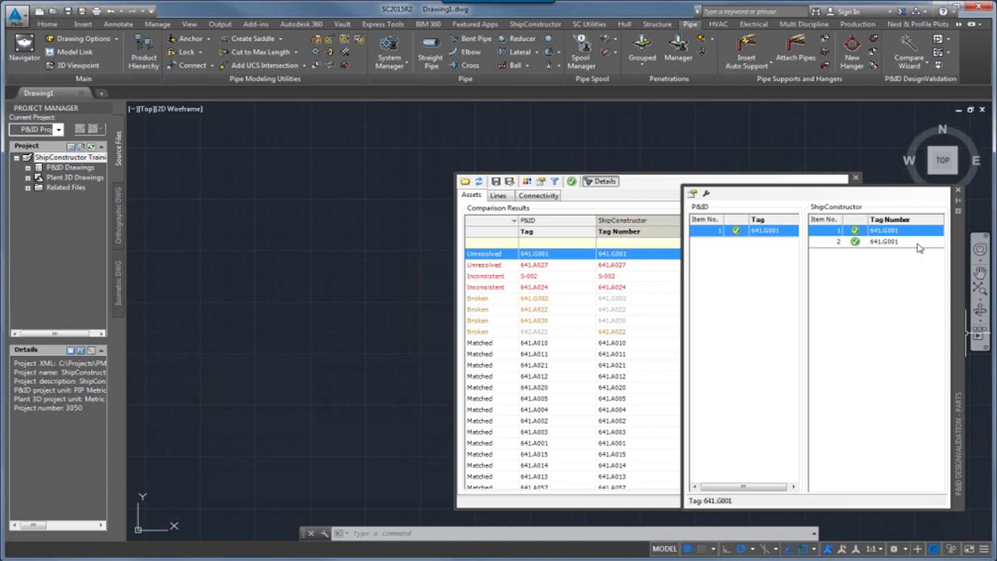
click(958, 190)
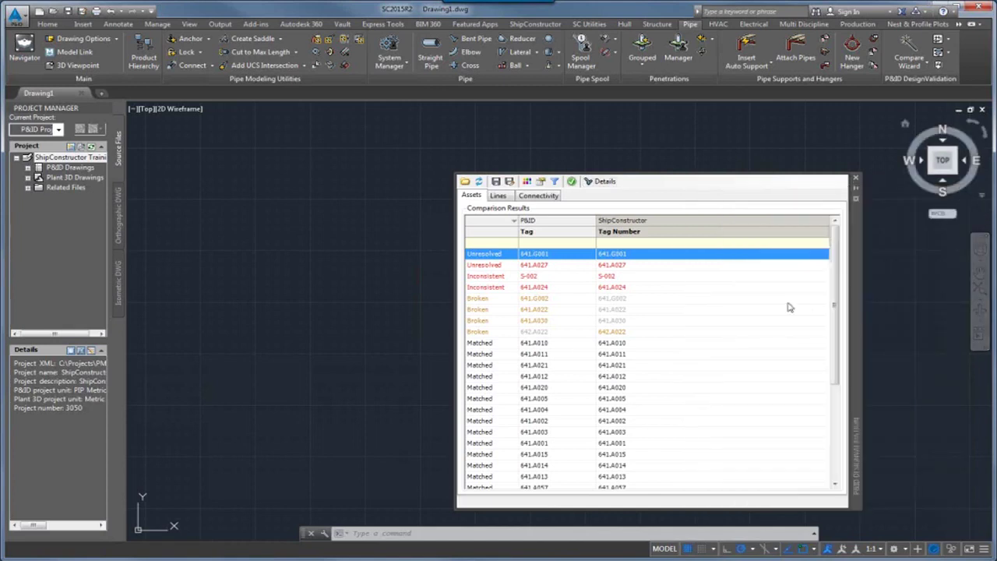
Examine the P&ID and ShipConstructor properties and inconsistencies of asset S-002.
click(488, 277)
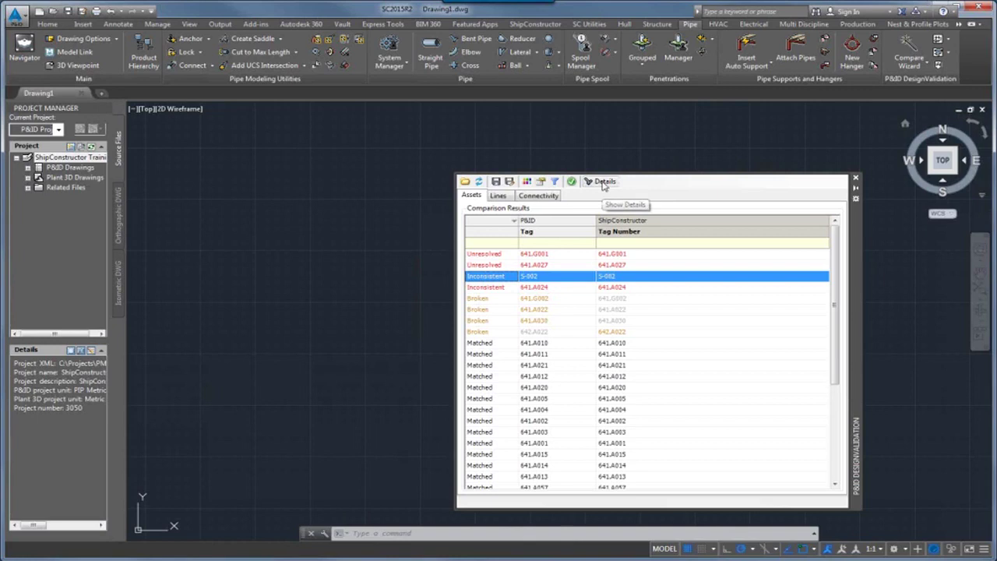
click(542, 184)
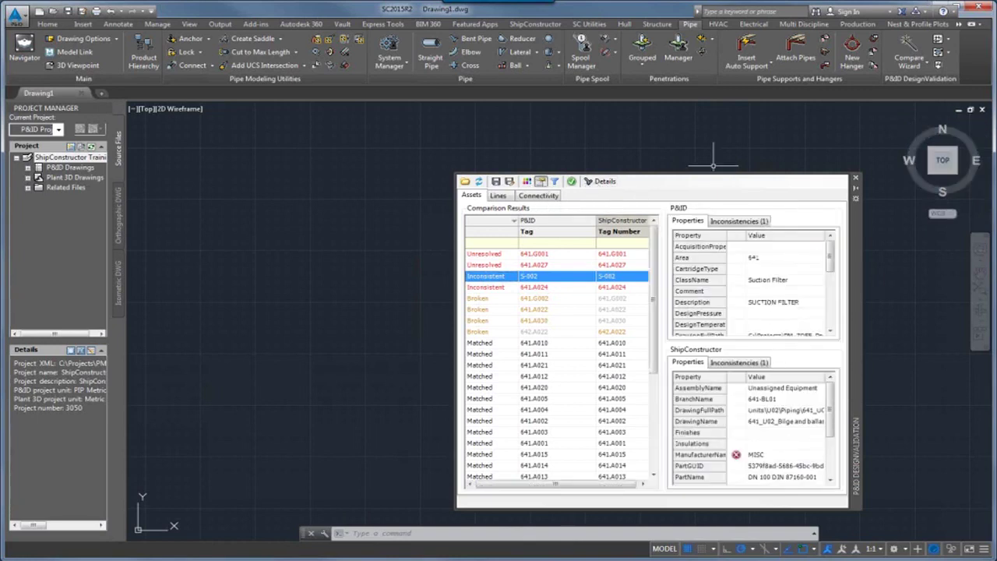
drag(712, 176, 723, 129)
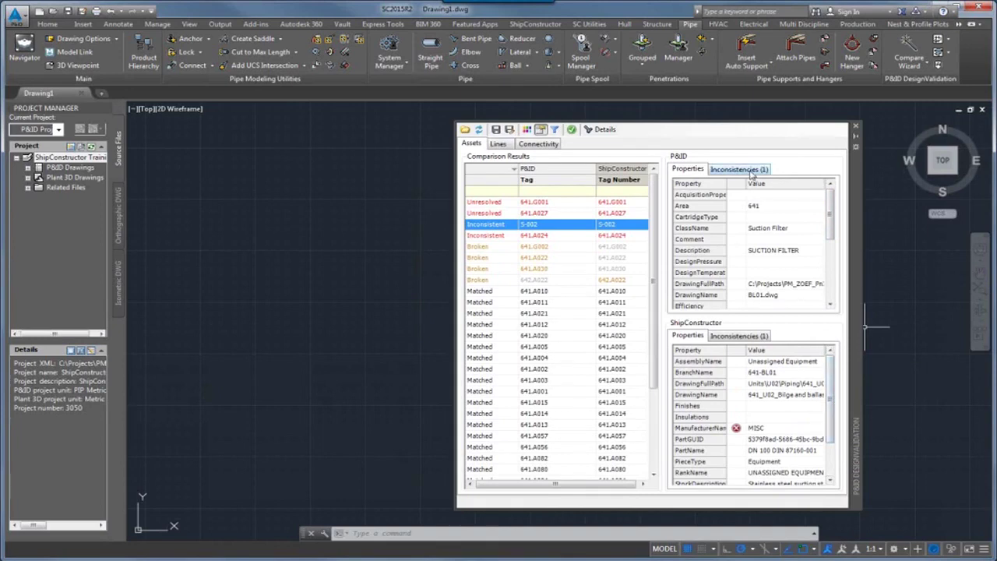
drag(831, 206, 849, 272)
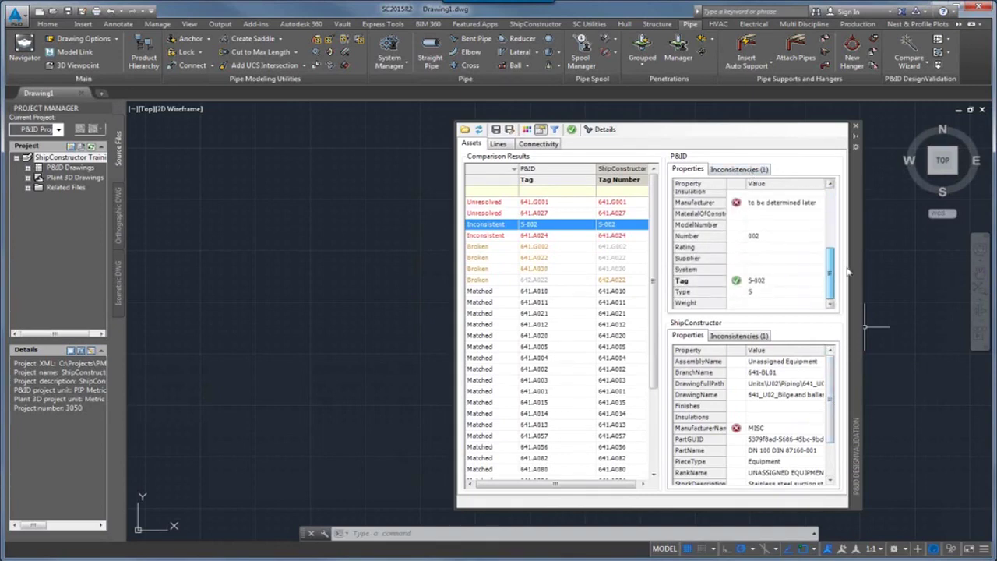
drag(832, 397, 844, 449)
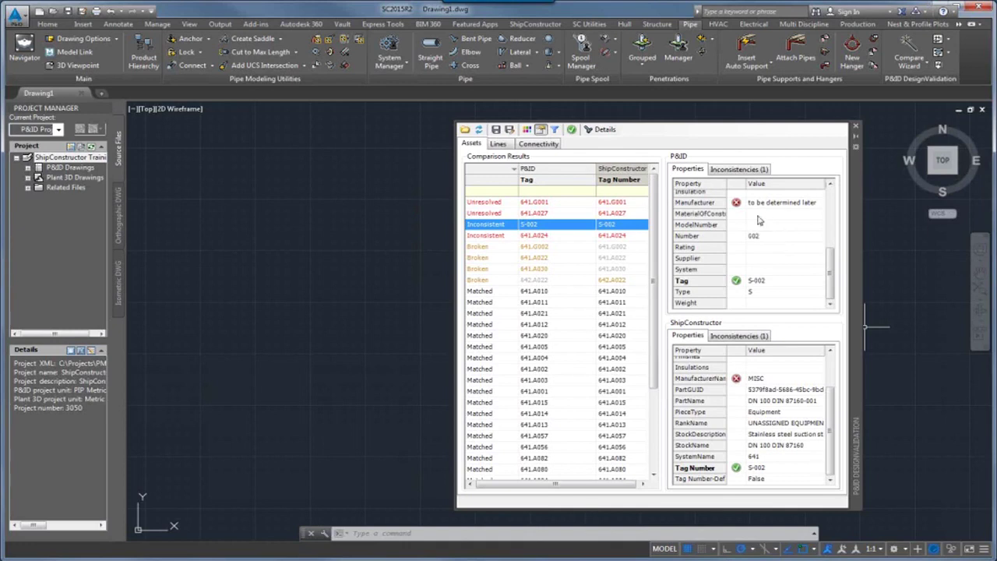
click(741, 169)
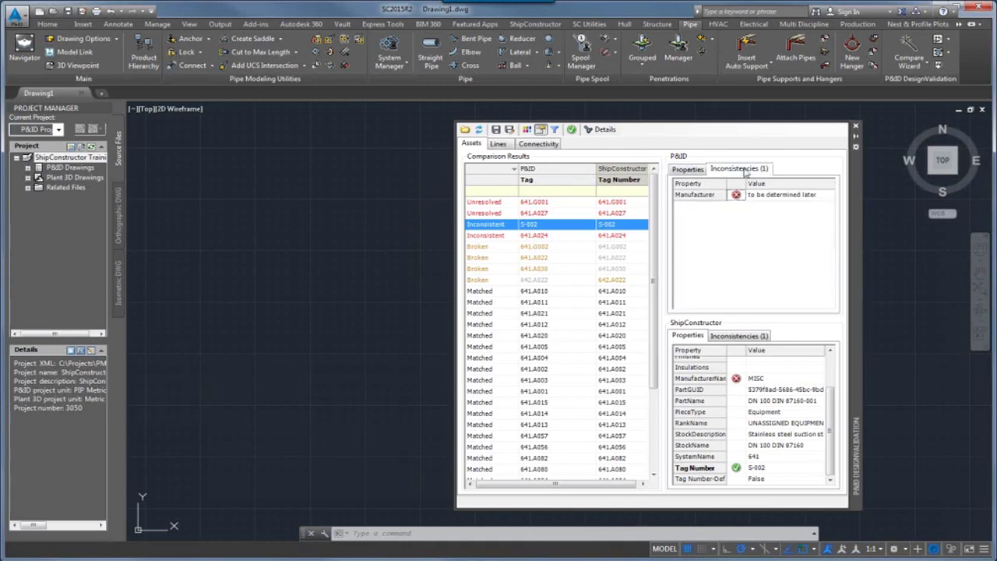
click(754, 341)
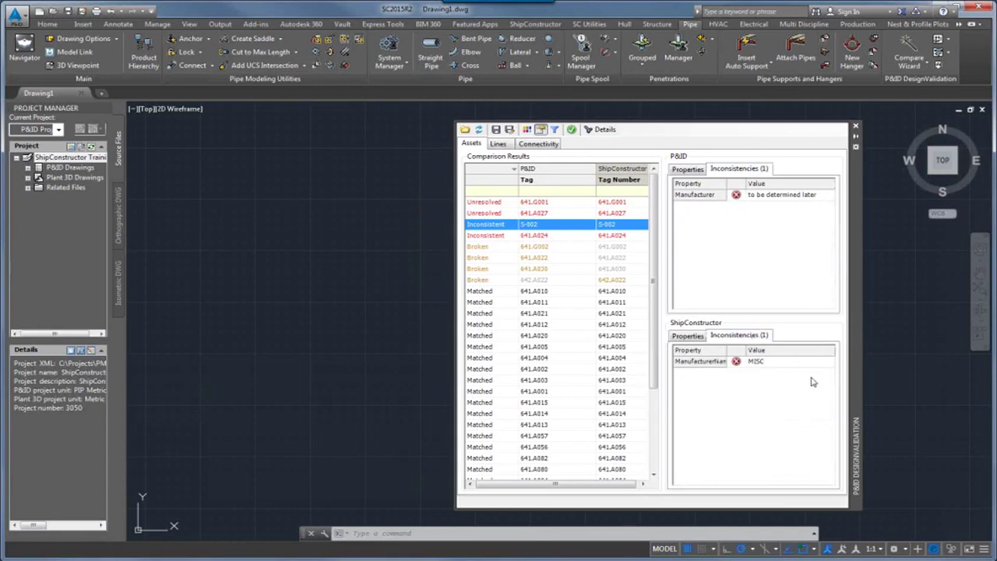
click(541, 130)
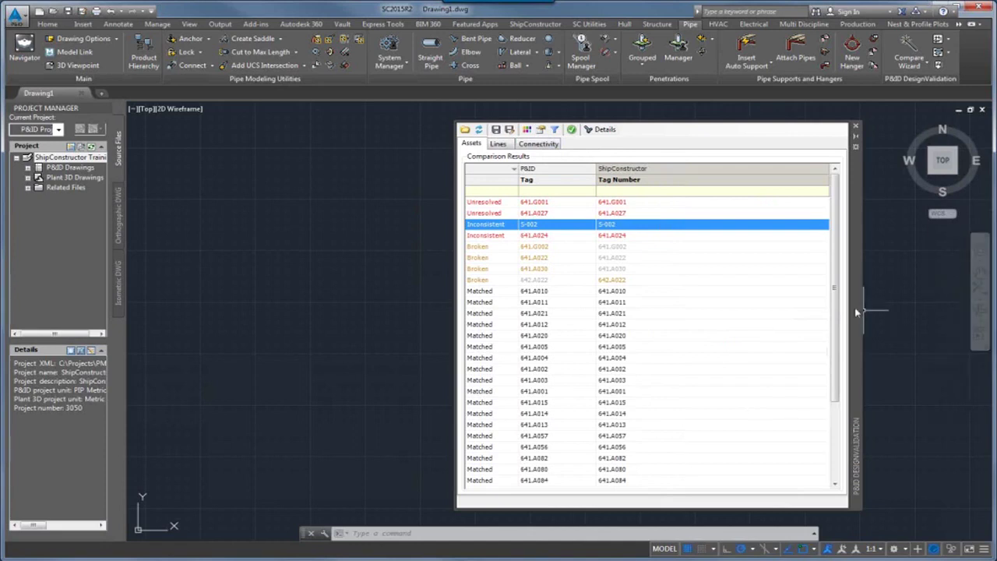
Reposition the comparison results palette and show the part details of the unresolved asset 641.G001.
drag(860, 215, 869, 222)
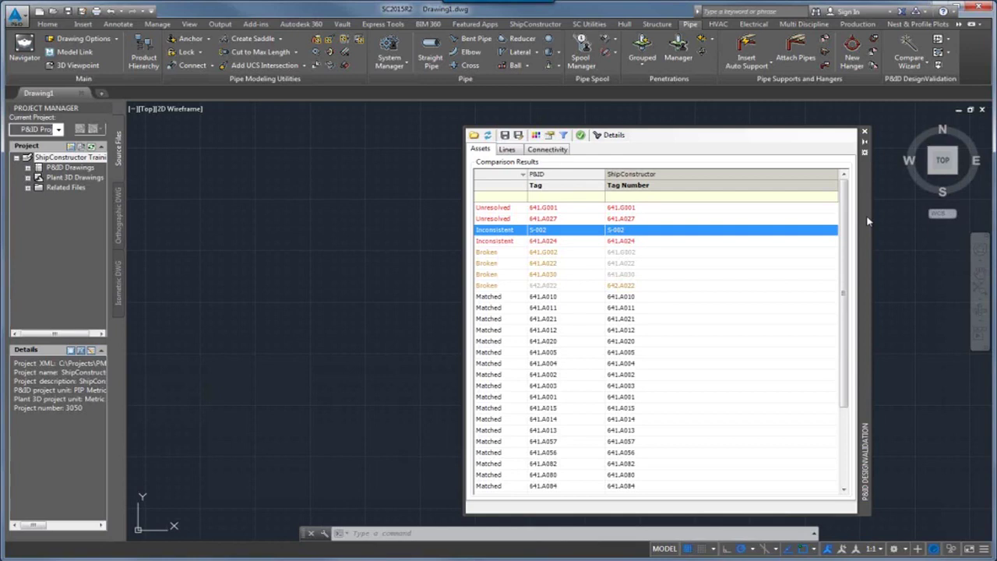
drag(867, 222, 861, 212)
click(492, 200)
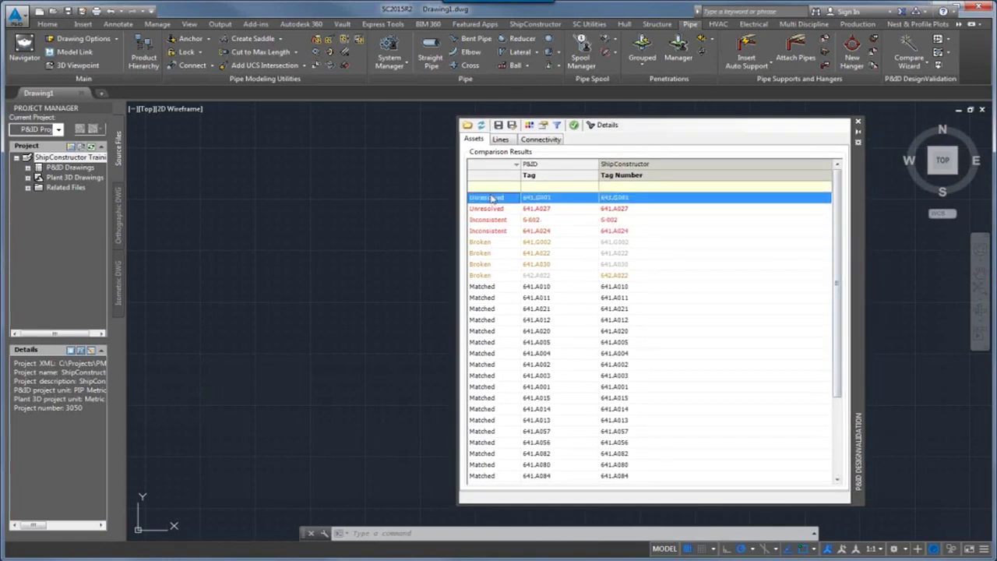
click(605, 126)
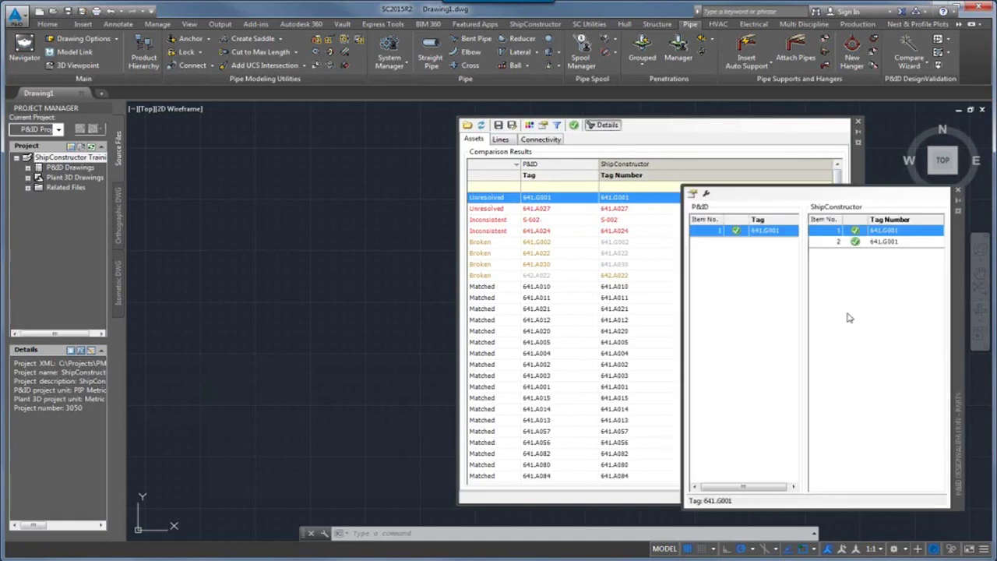
From the 641.G001 part details, open the P&ID drawing BL01.dwg and the model drawing 641_U02_Bilge and ballast.dwg.
right_click(772, 232)
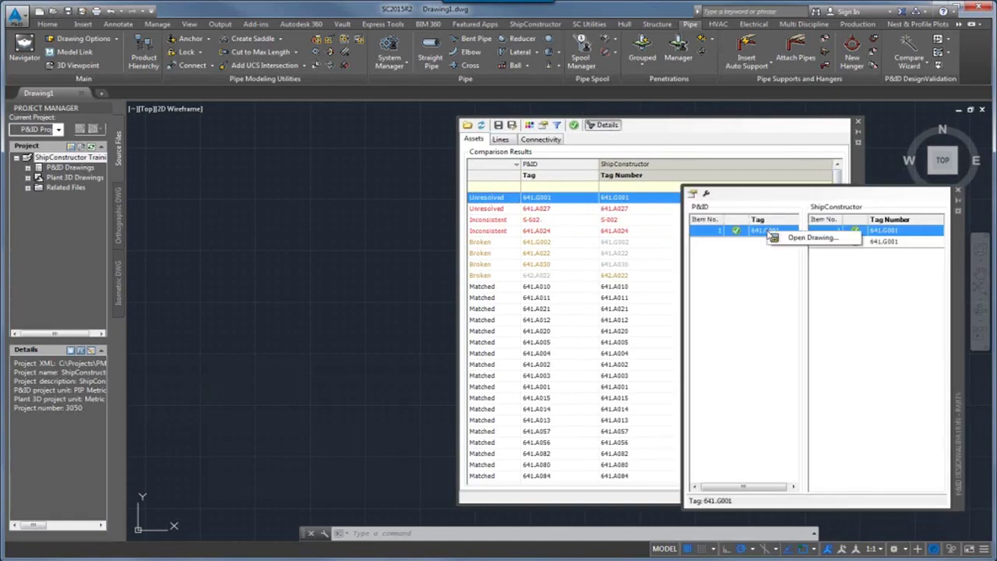
click(812, 240)
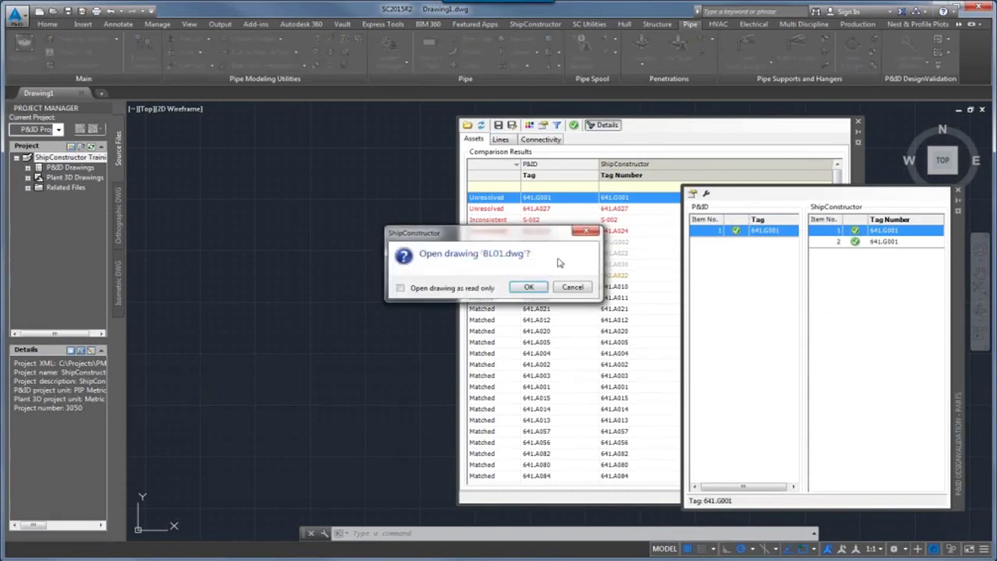
click(529, 288)
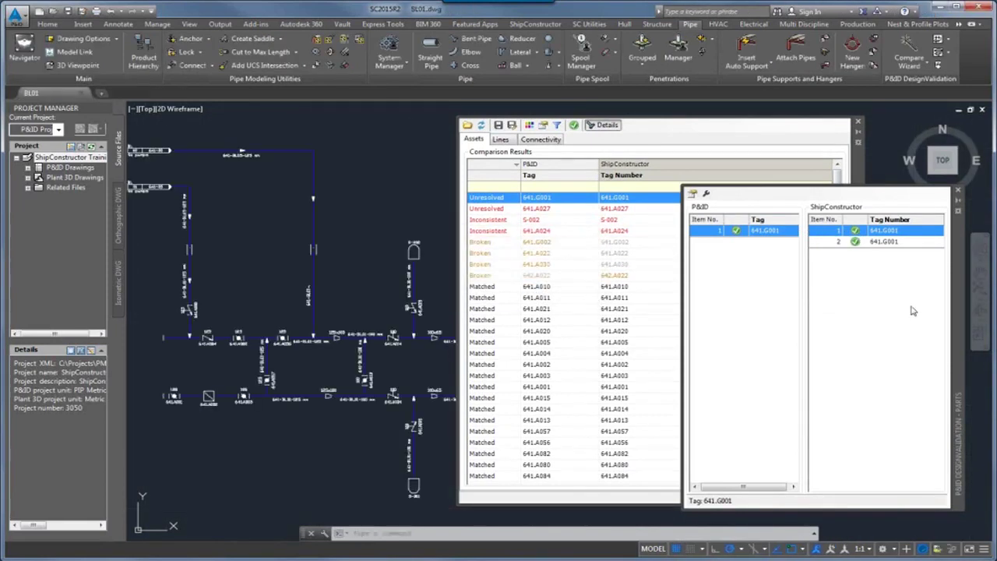
right_click(884, 234)
click(857, 256)
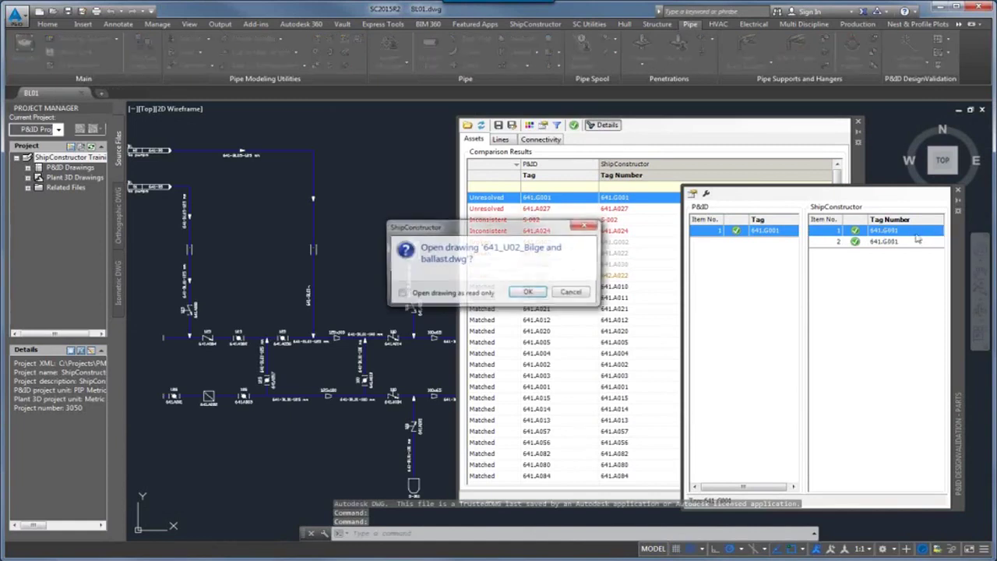
click(529, 293)
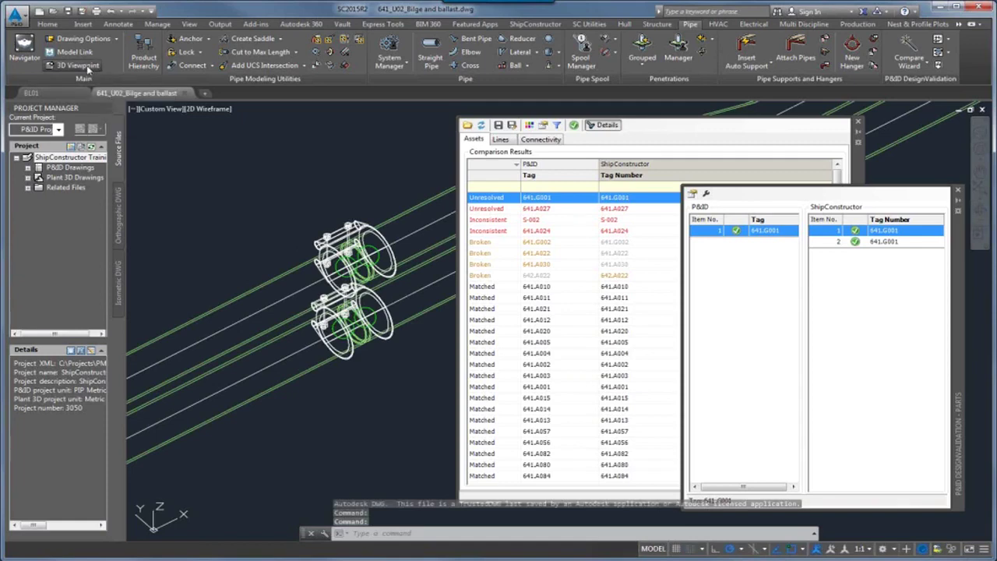
Set the pipe model to the plan looking down view and frame the two pumps and their piping.
click(87, 67)
click(499, 248)
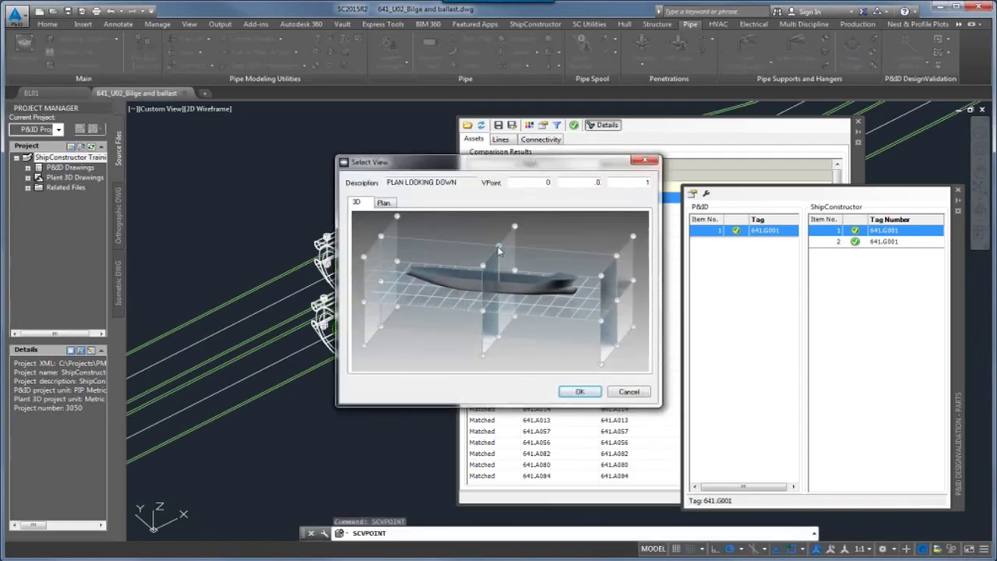
click(579, 391)
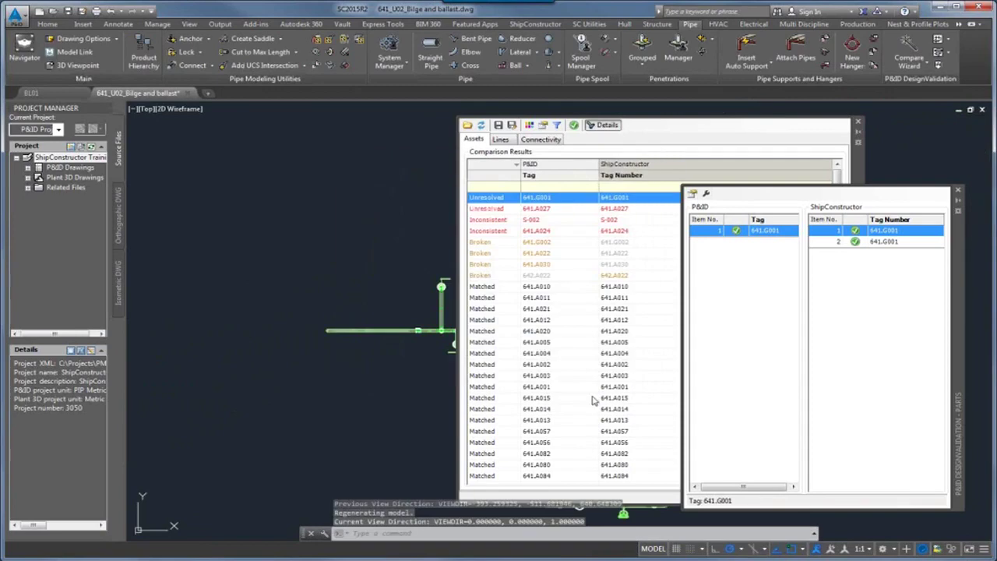
middle_drag(423, 390, 163, 337)
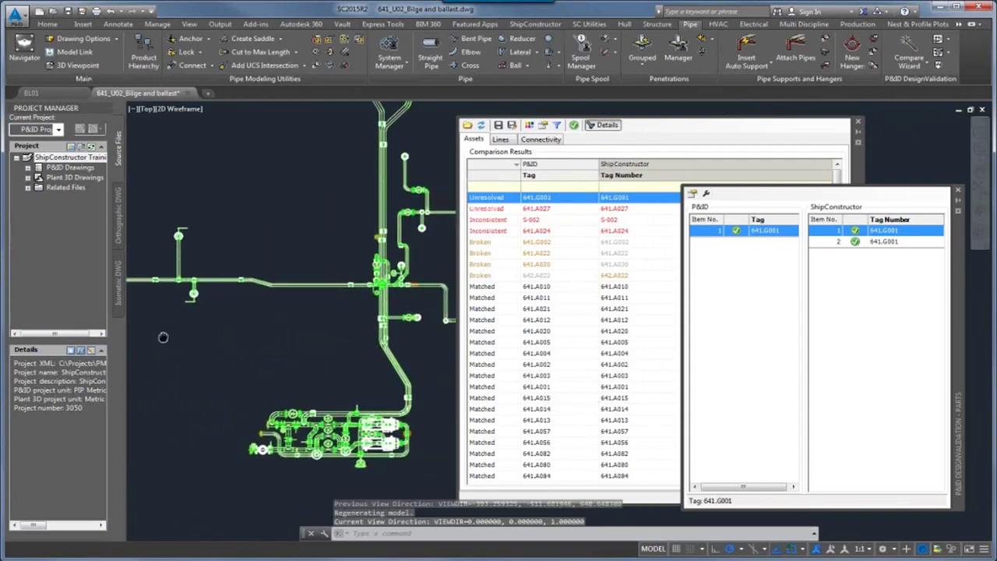
scroll(304, 338, up, 2)
middle_drag(304, 338, 221, 208)
scroll(211, 201, up, 2)
scroll(314, 257, up, 1)
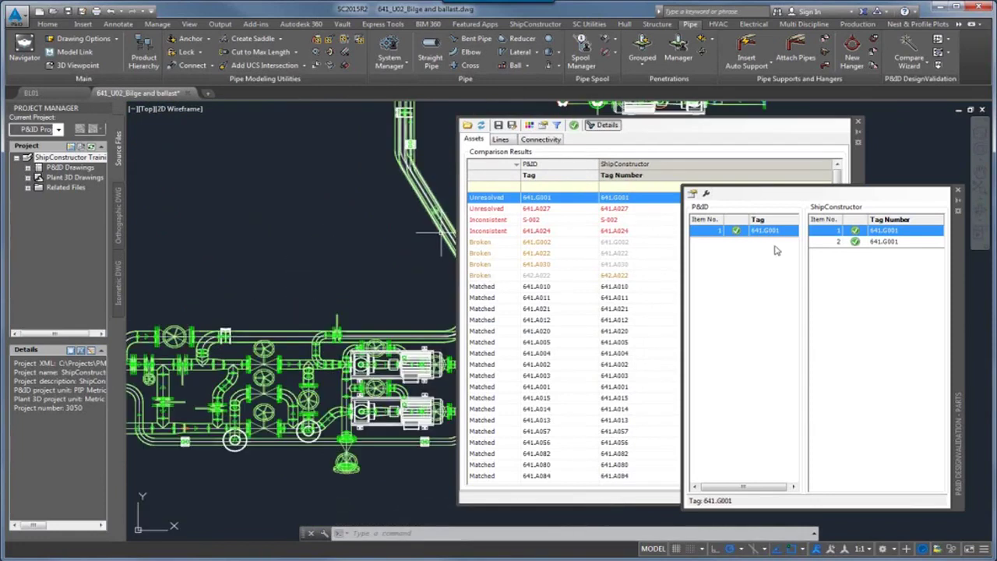
Set the part details' selection option to Select so that listed parts are selected in the drawing.
click(707, 194)
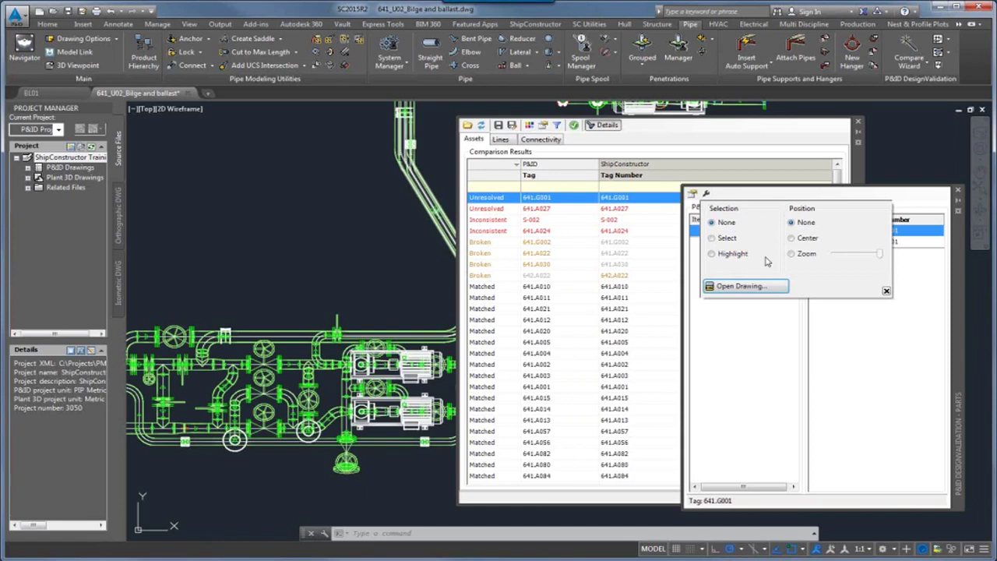
click(712, 238)
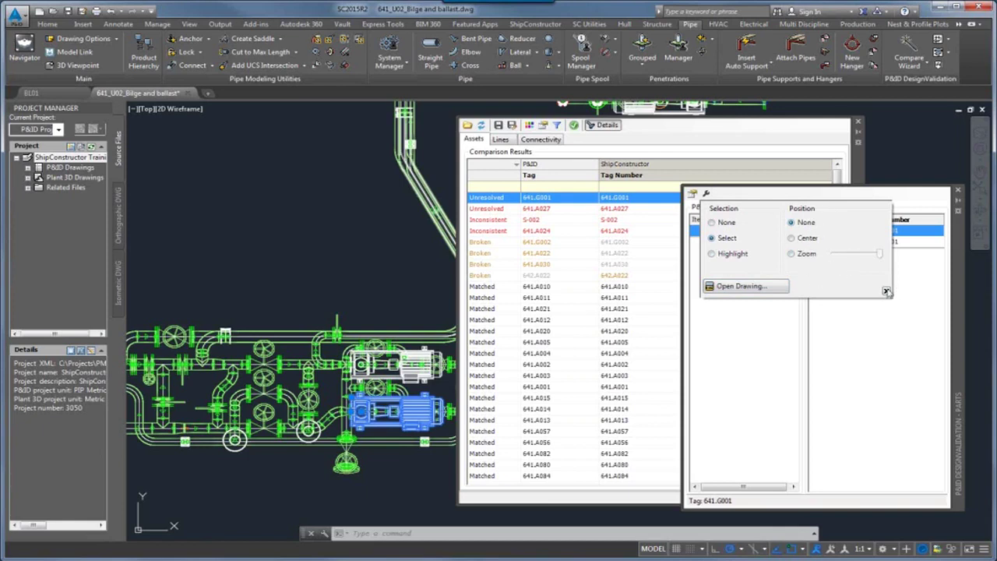
click(886, 292)
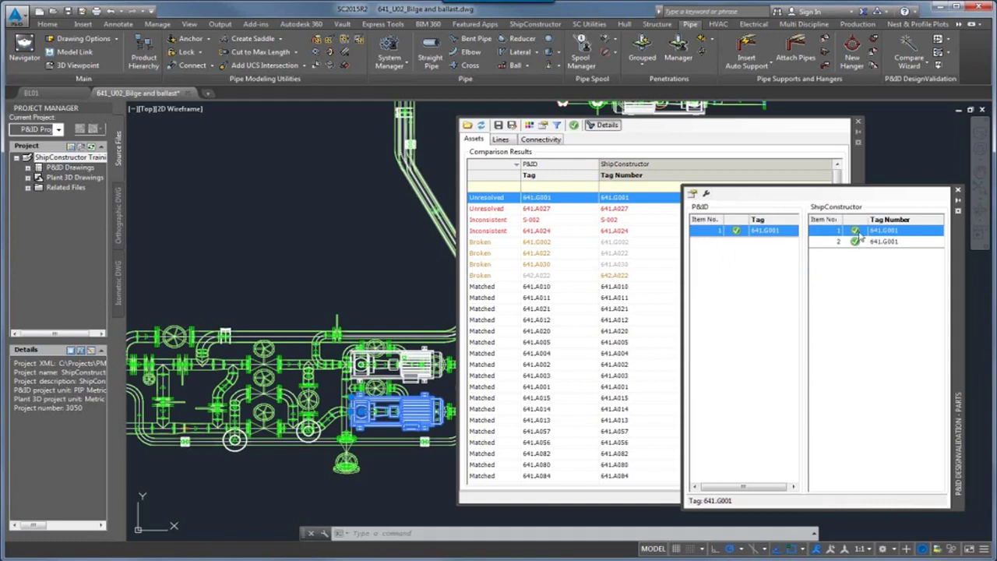
Alternate between the two ShipConstructor parts tagged 641.G001 to locate each pump in the model.
click(911, 243)
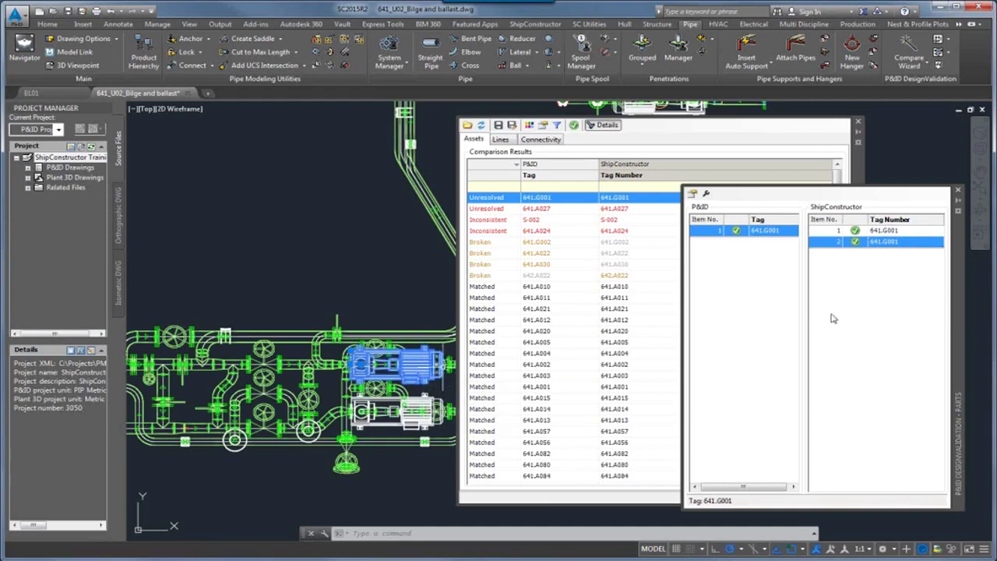
click(900, 232)
click(900, 242)
click(904, 231)
click(906, 245)
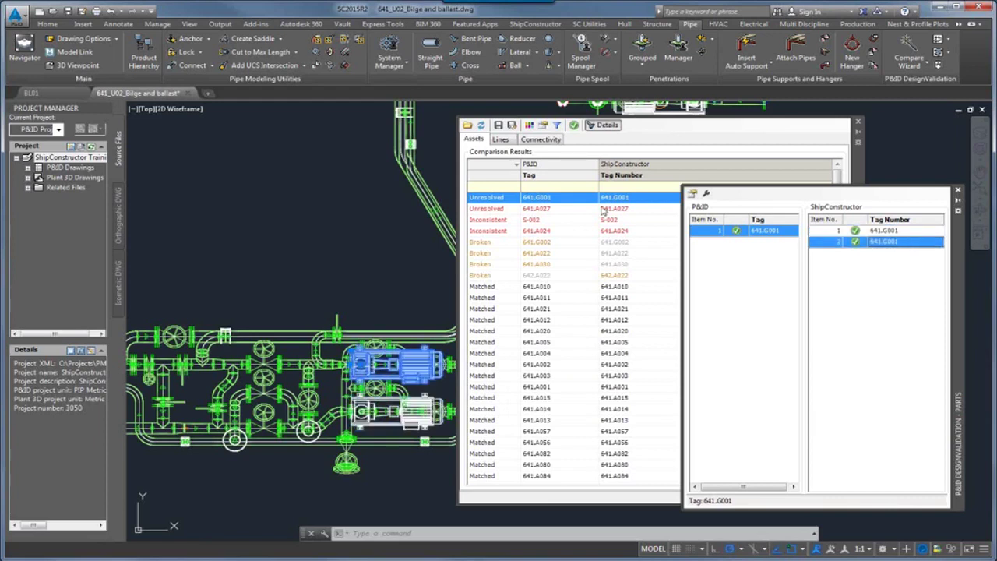
Change the pipe model's visual style to Conceptual.
right_click(179, 114)
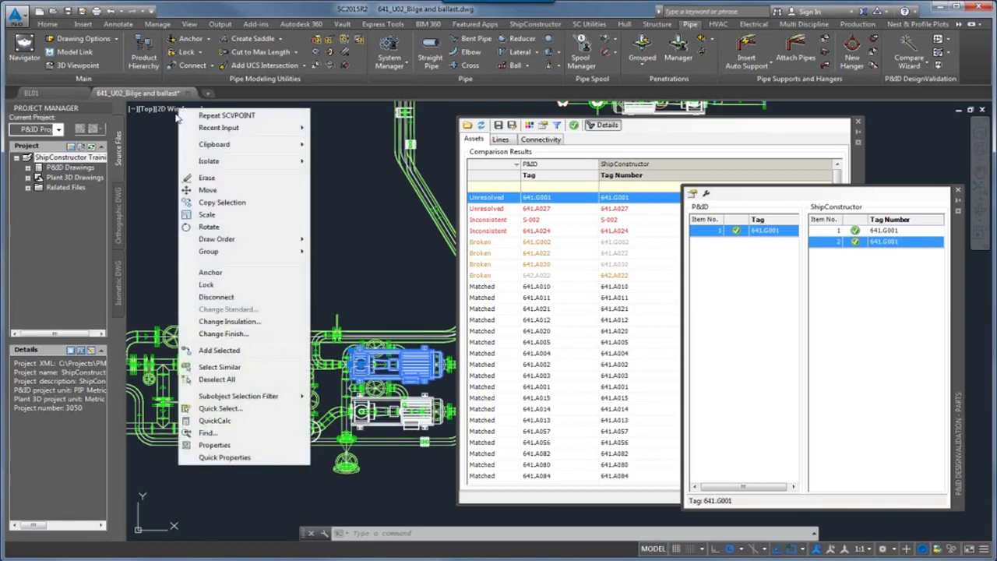
click(175, 109)
click(210, 151)
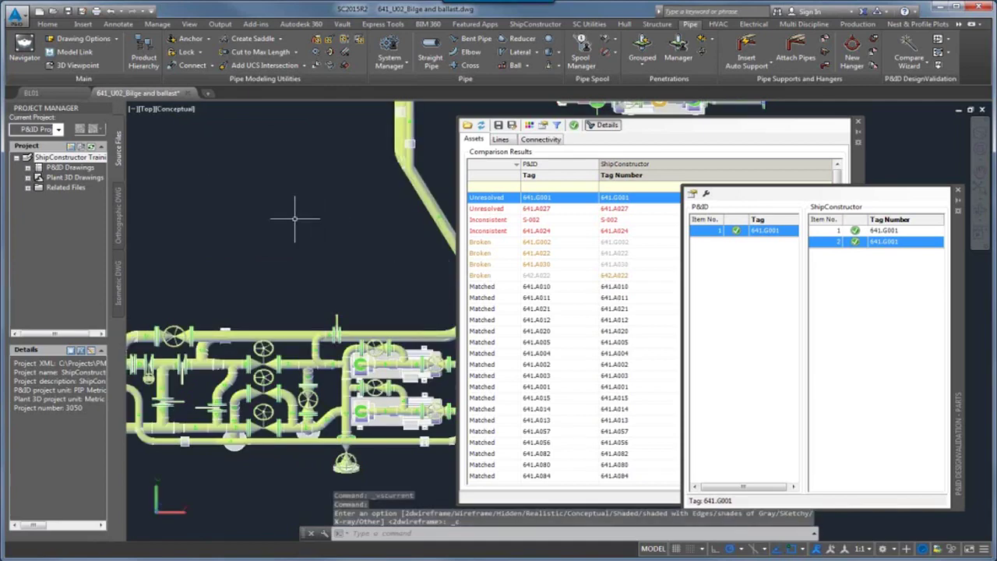
Examine the two pumps in the BL01 P&ID drawing and check the tag of the stop check valve beside pump 641.G001.
click(45, 95)
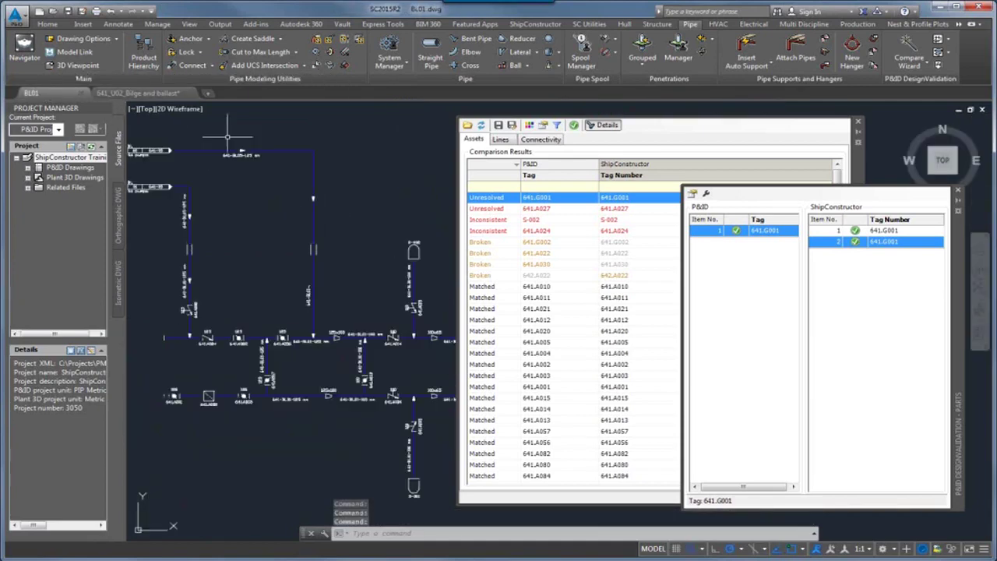
scroll(293, 358, up, 5)
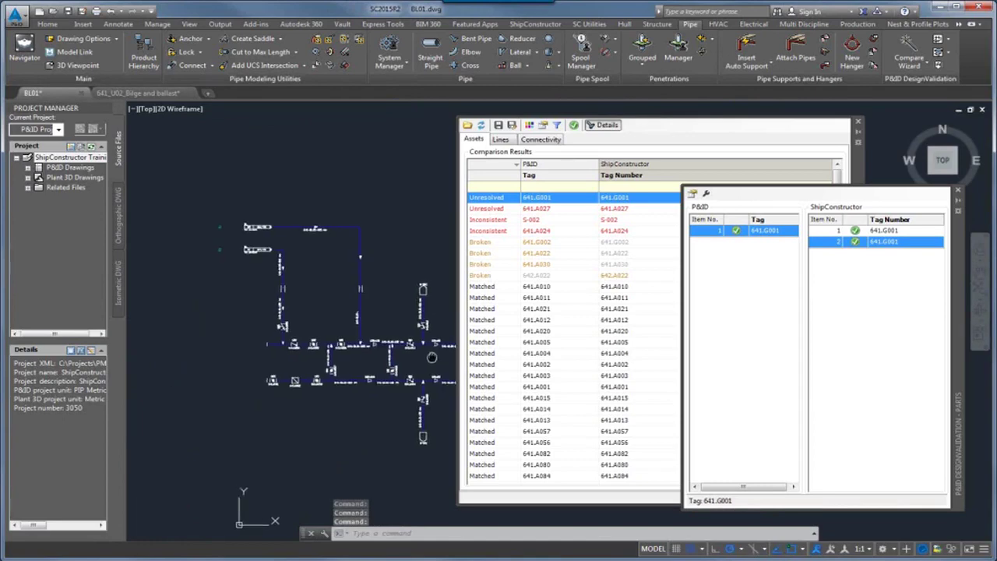
scroll(414, 302, down, 2)
middle_drag(413, 302, 270, 297)
scroll(271, 296, up, 2)
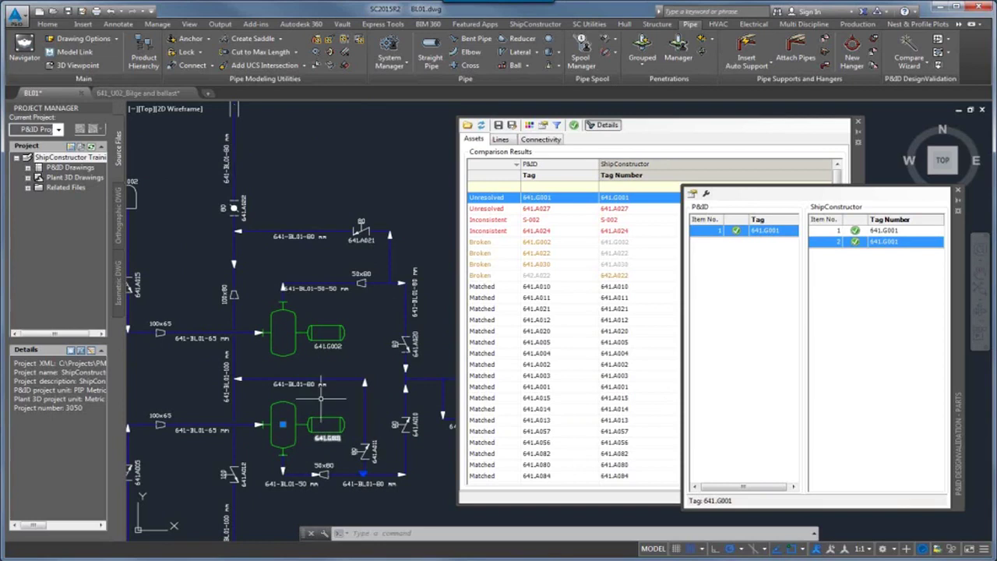
key(Escape)
mouse_move(294, 414)
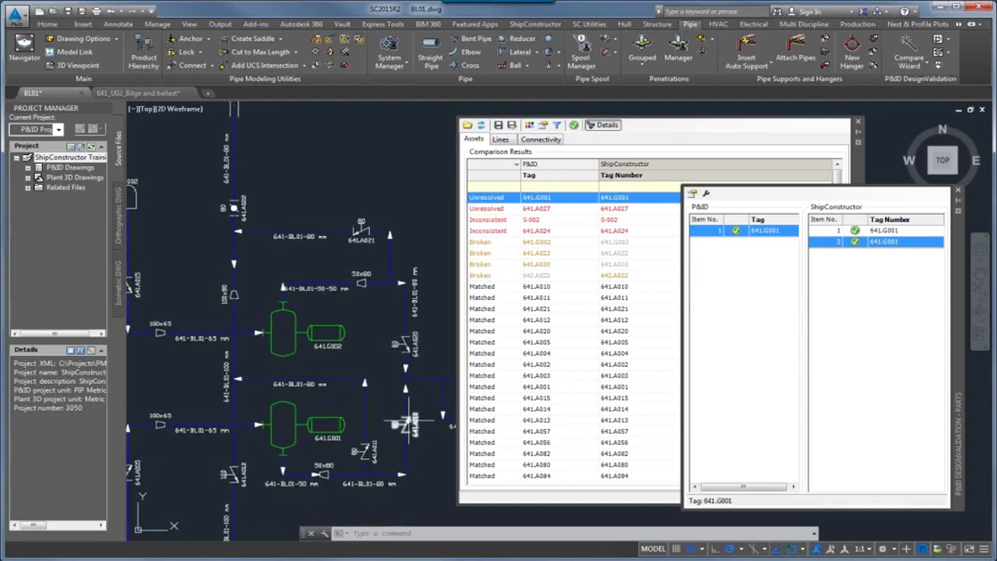
mouse_move(405, 423)
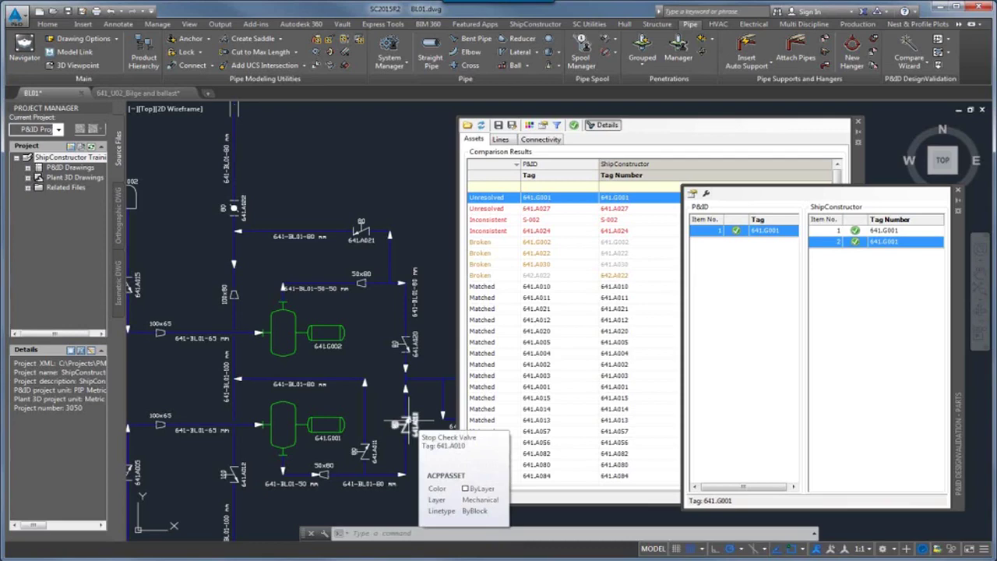
In the Bilge and ballast model, view the properties of the valve at the lower pump to check its tag number.
click(137, 93)
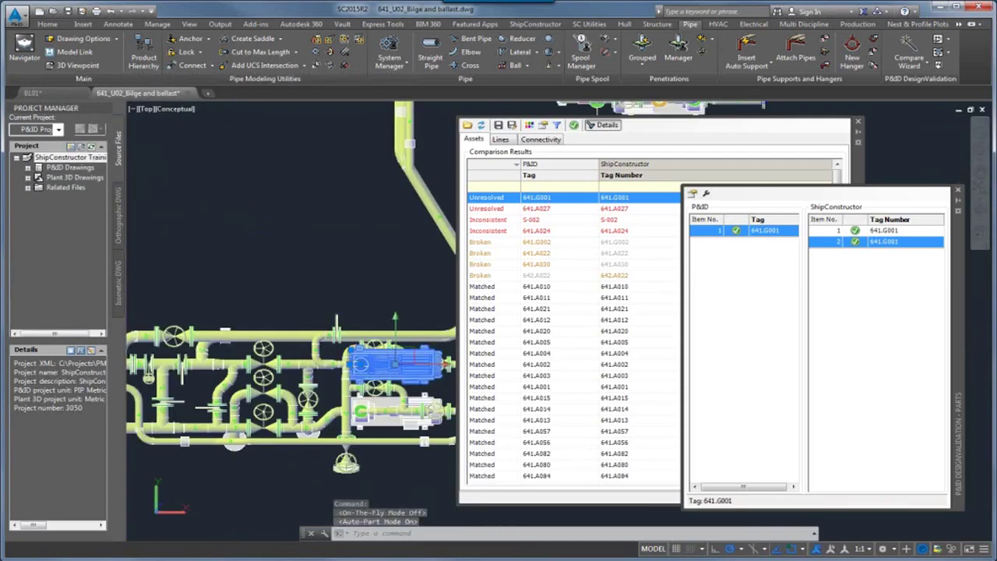
middle_drag(454, 278, 345, 276)
scroll(321, 294, up, 2)
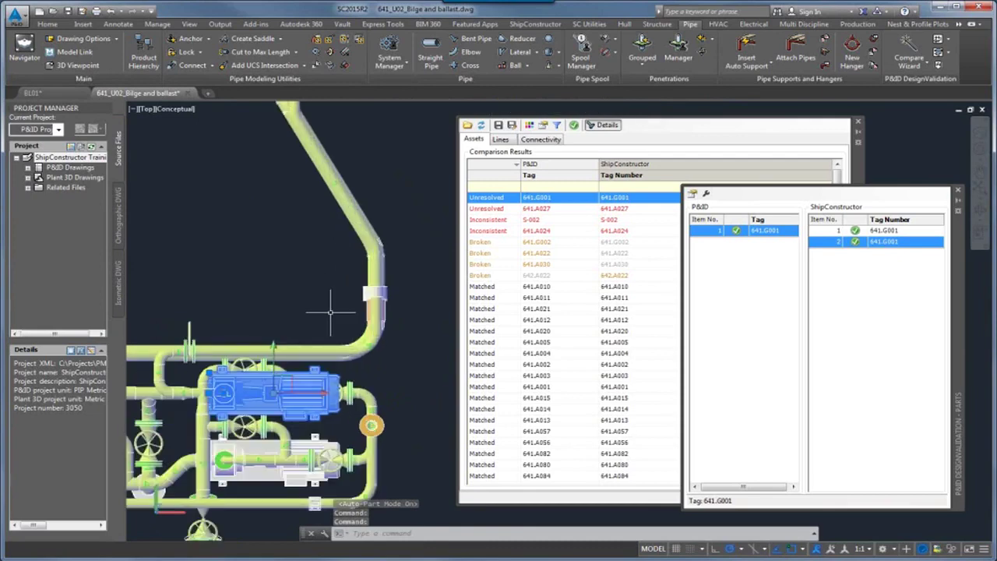
key(Escape)
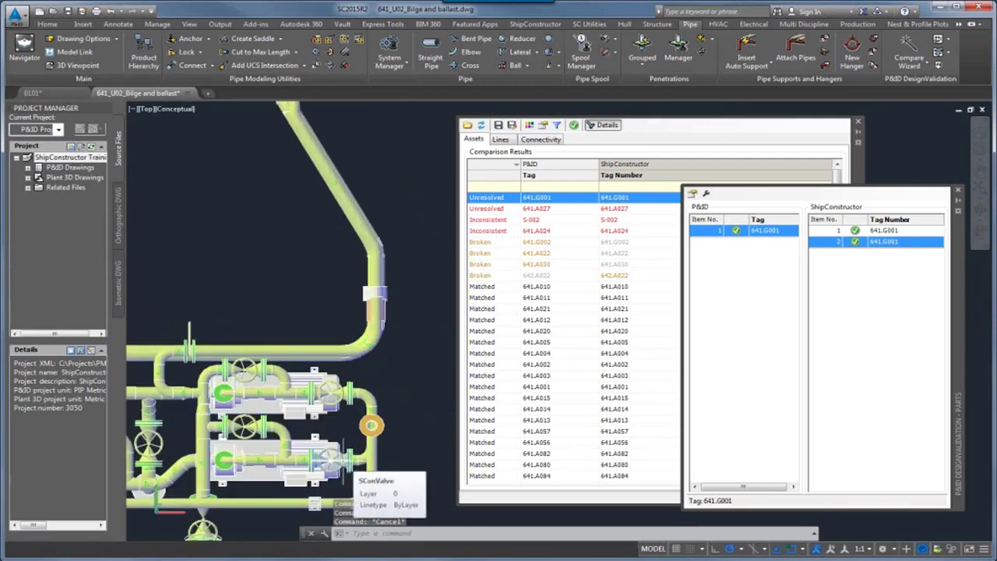
click(334, 462)
right_click(343, 466)
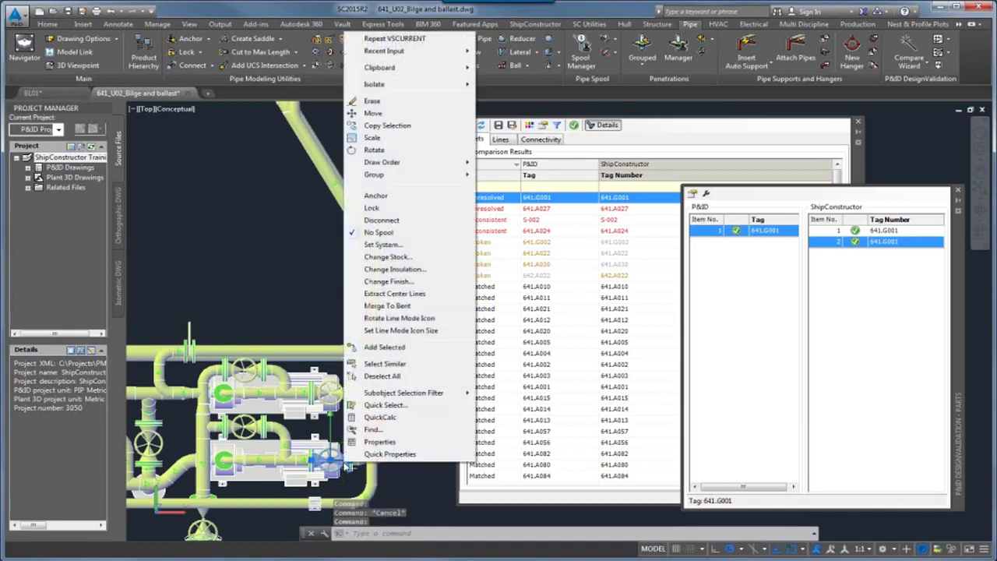
click(372, 441)
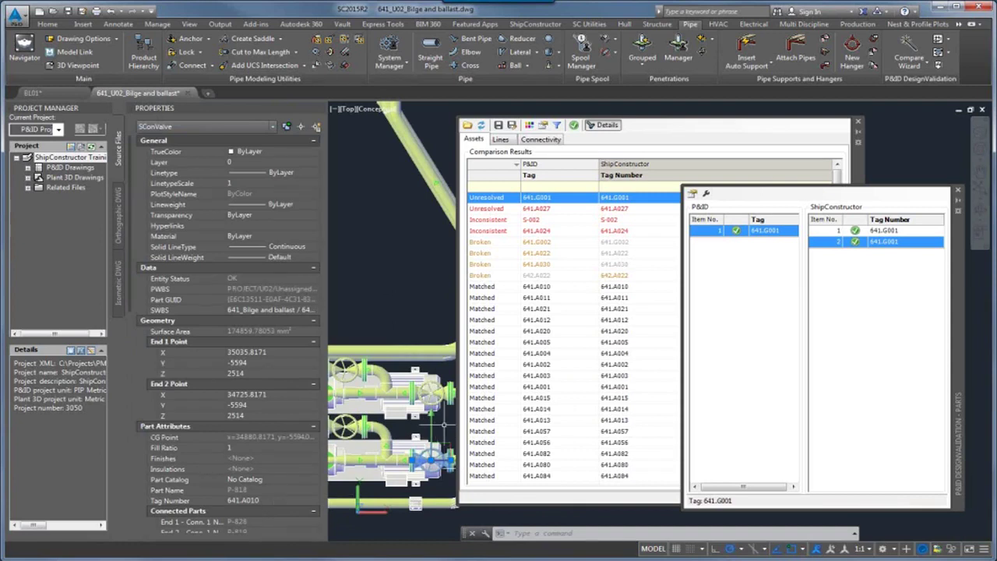
Check the tag numbers of the lower pump and of the valve at the upper pump in their properties.
key(Escape)
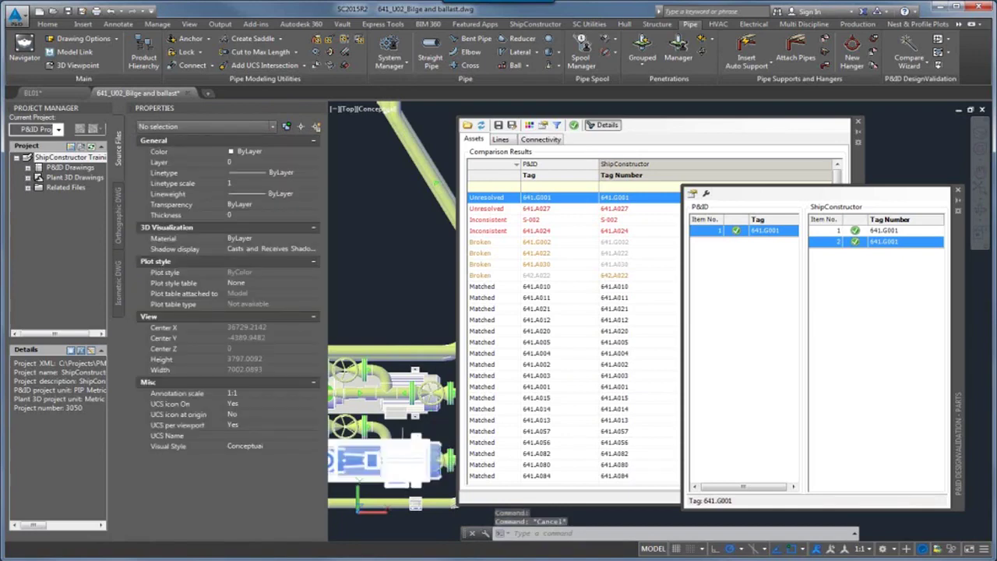
click(405, 455)
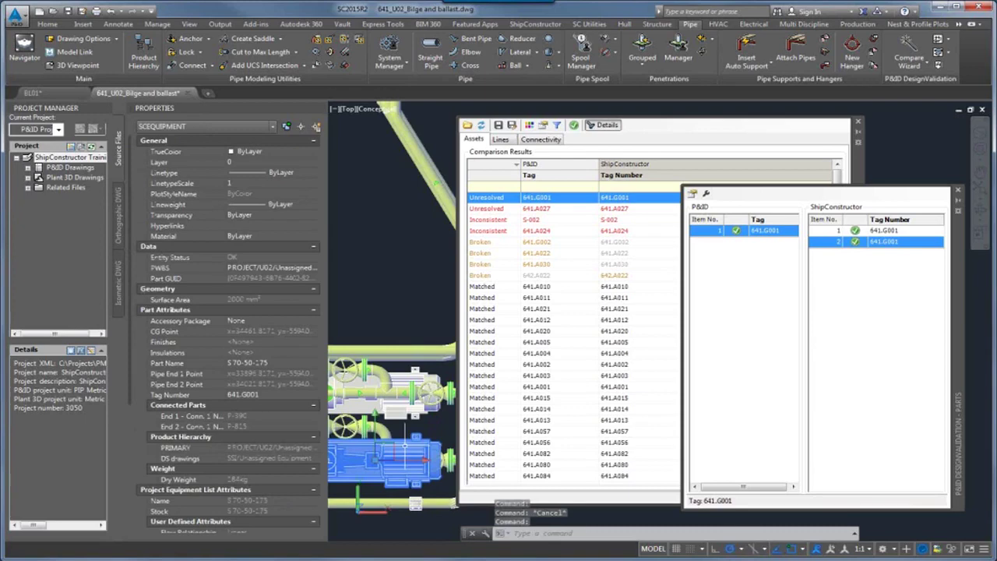
key(Escape)
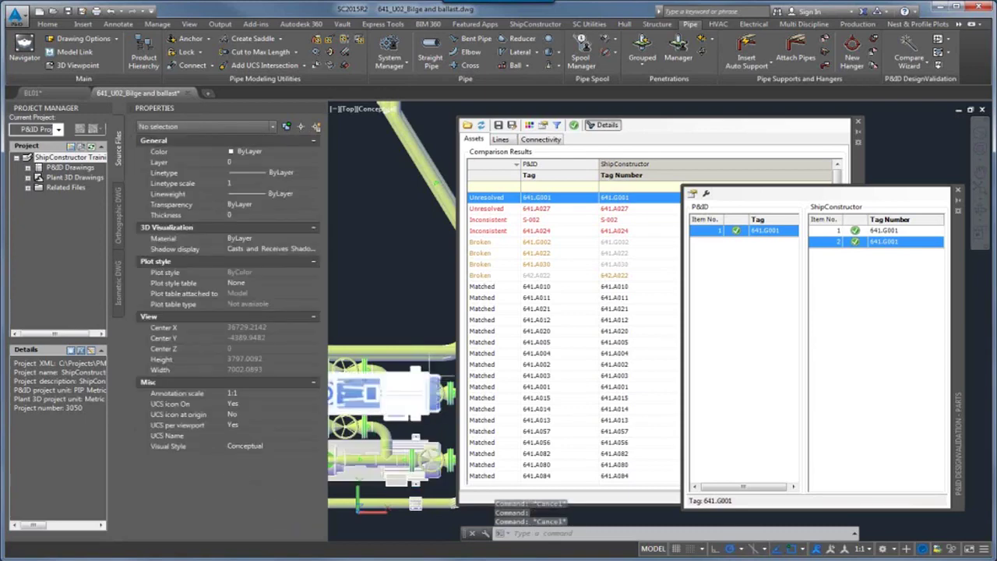
click(430, 393)
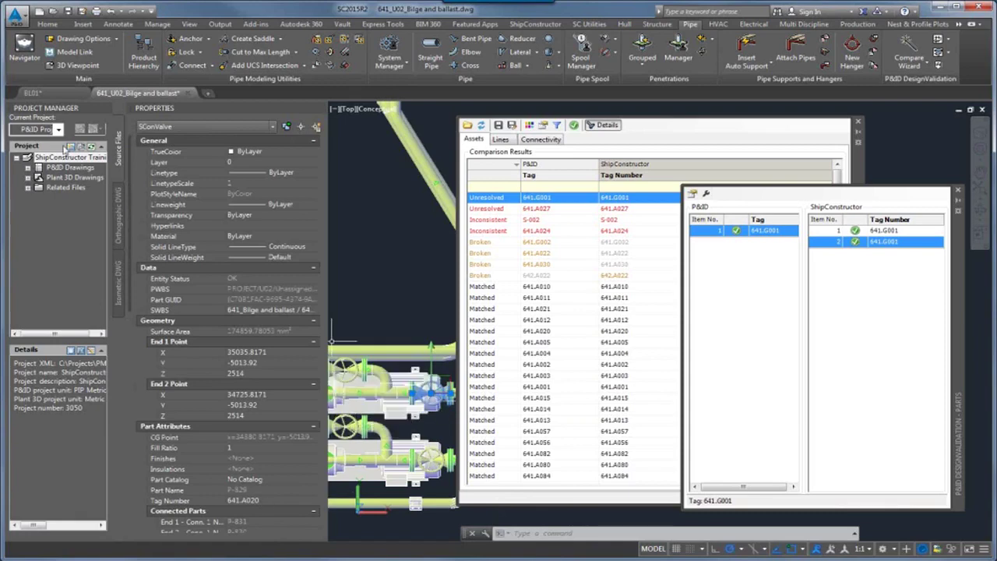
In the BL01 P&ID drawing, check the tags of the upper pump and the stop check valve on its discharge line.
click(53, 90)
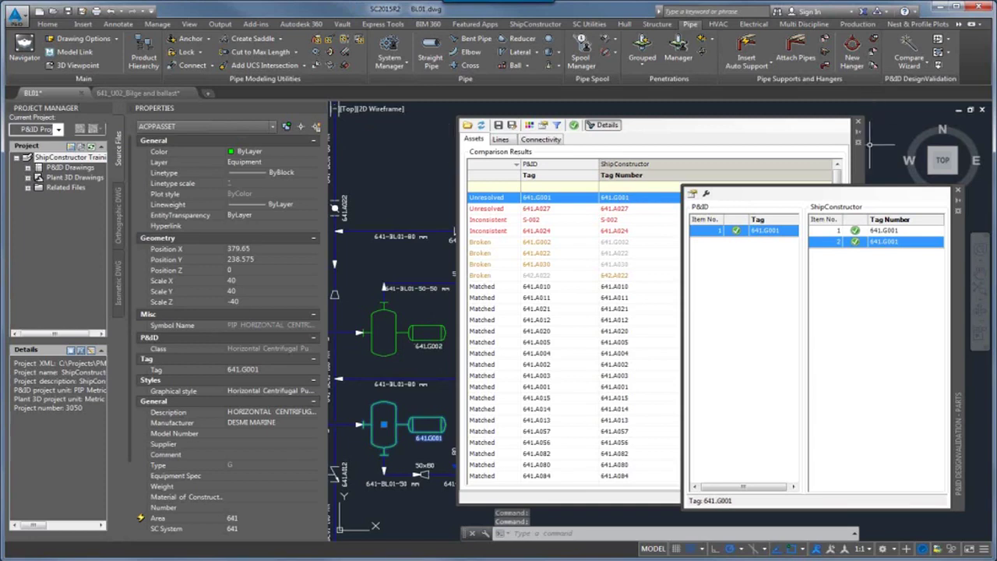
click(860, 136)
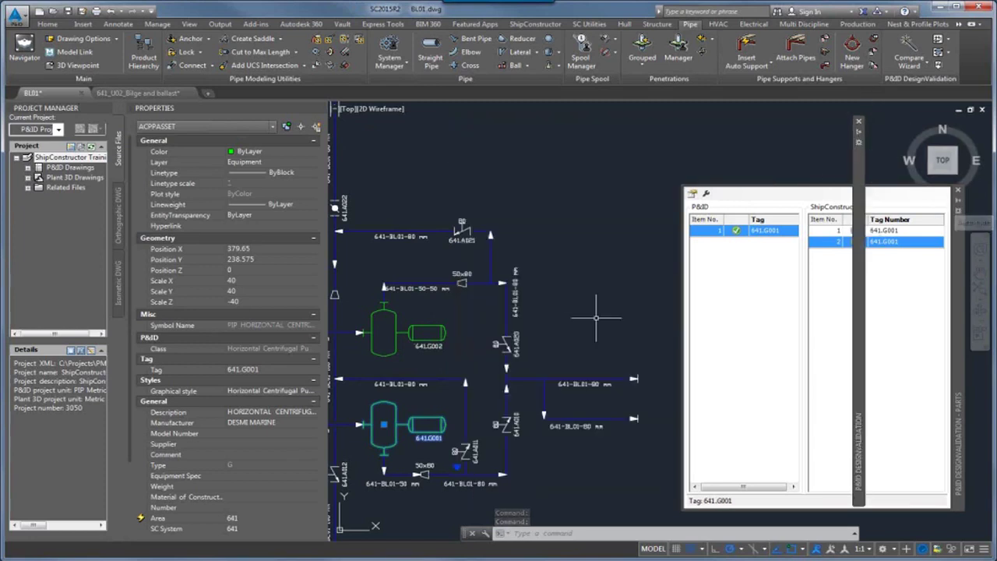
key(Escape)
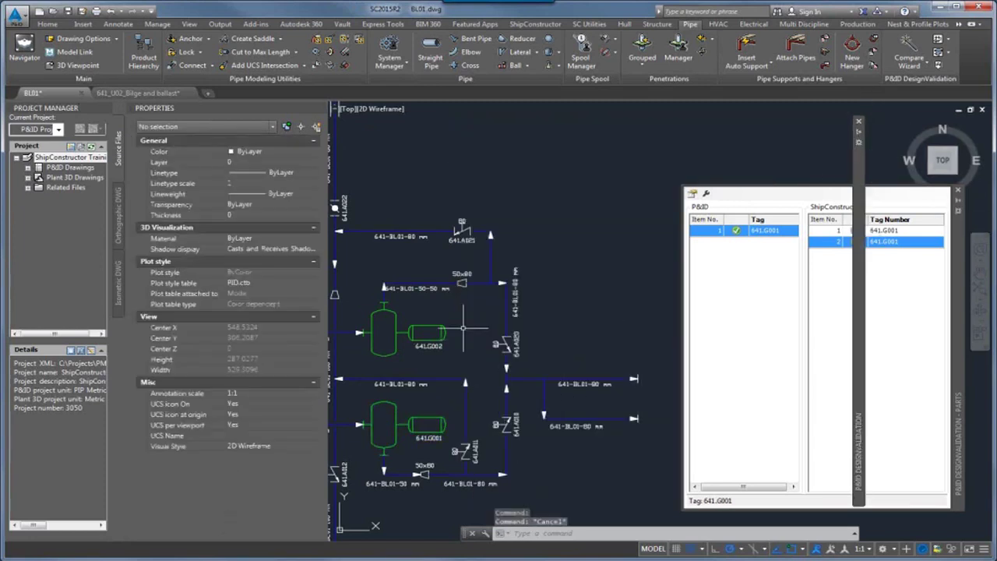
mouse_move(506, 341)
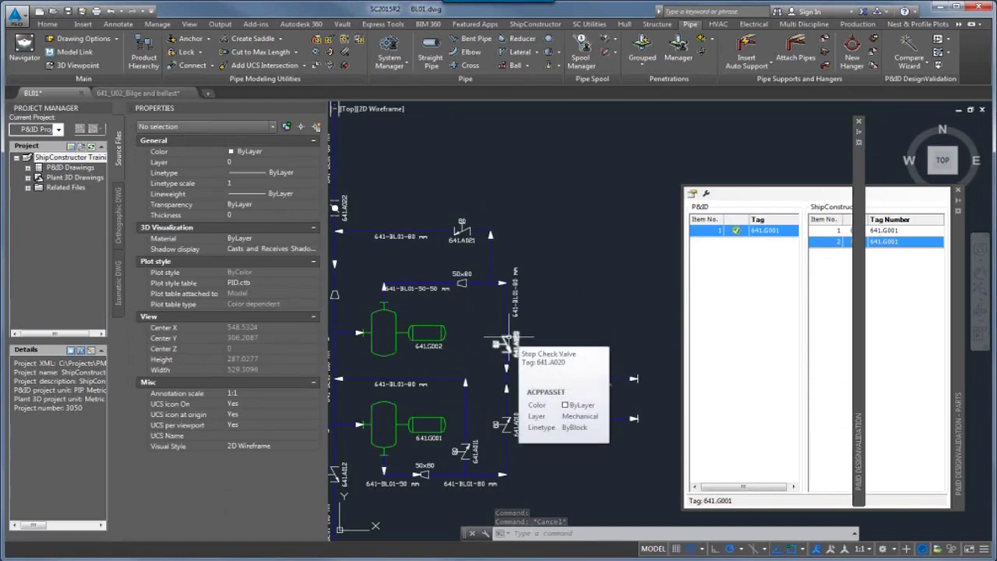
mouse_move(412, 339)
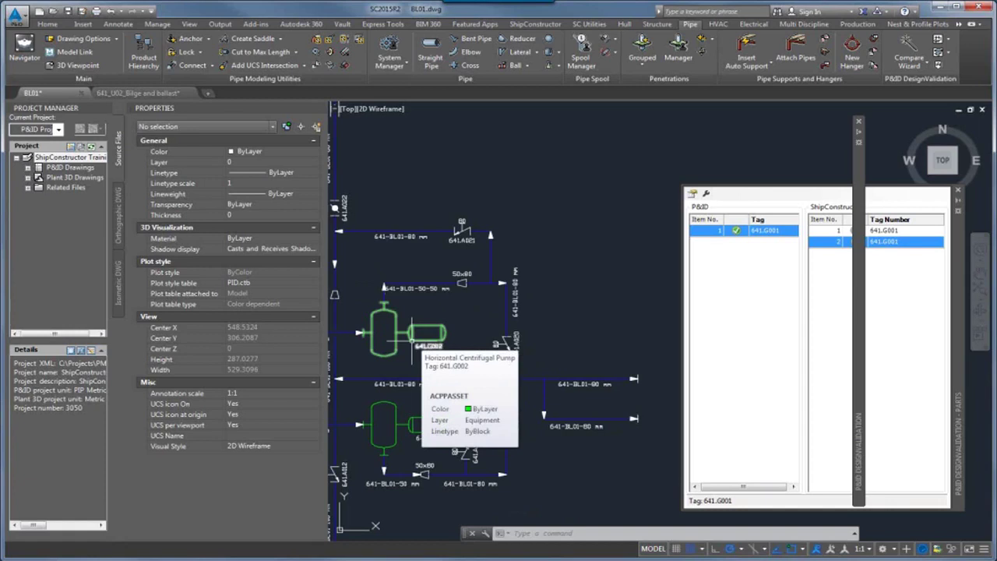
key(Escape)
key(Escape)
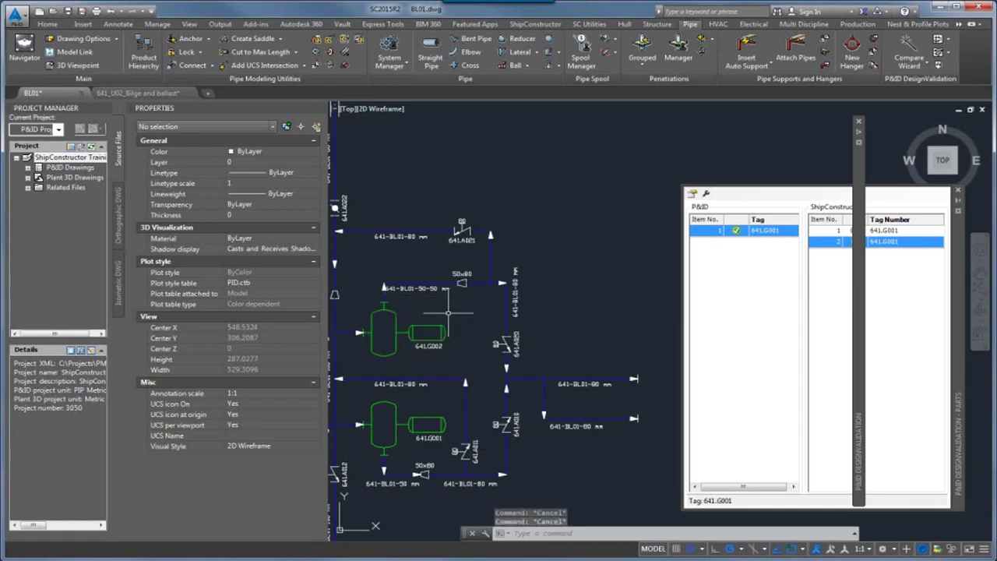
In the Bilge and ballast model, set the upper pump's tag number to 641.G002 and save the drawing.
click(128, 92)
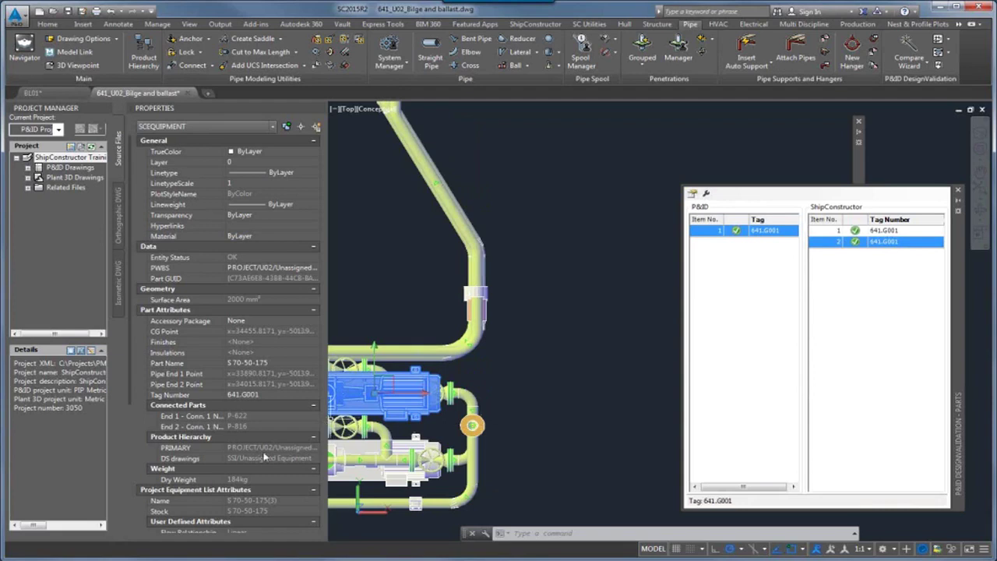
click(265, 396)
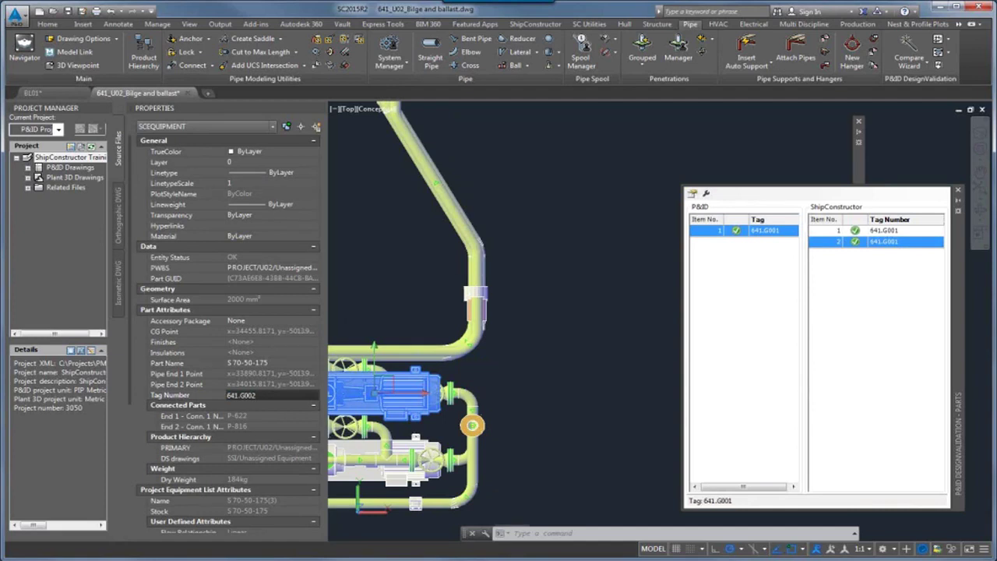
click(356, 415)
key(Escape)
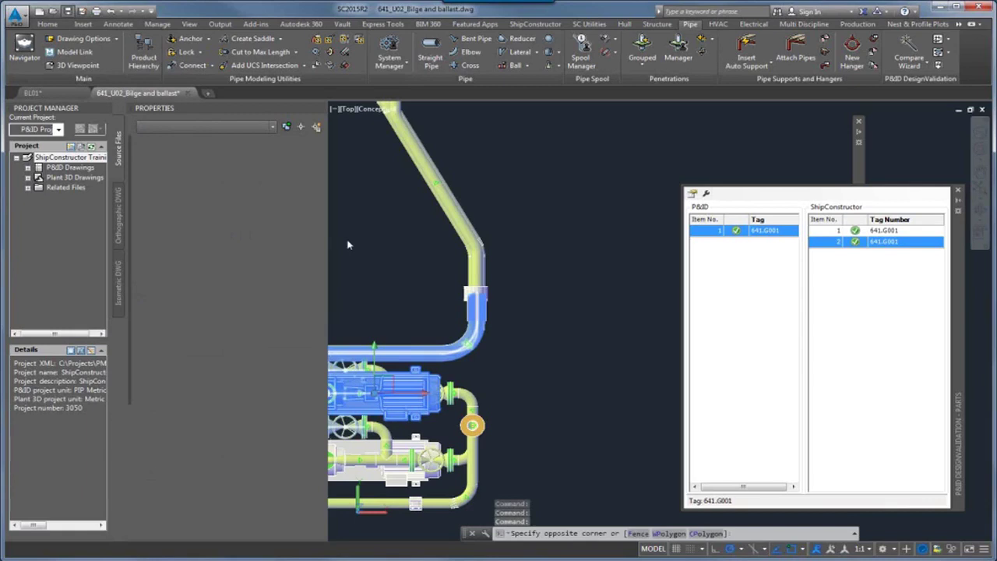
key(ctrl+s)
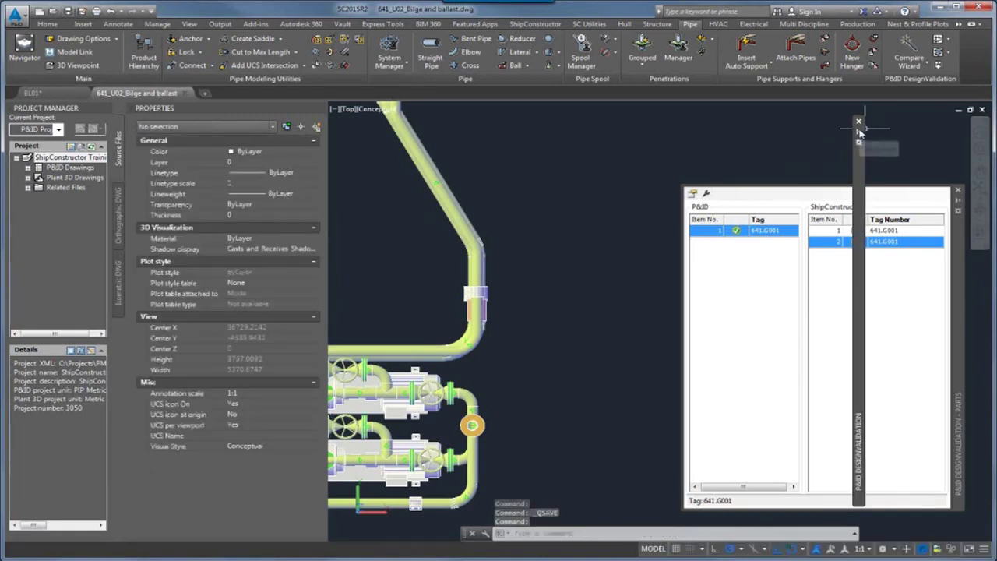
Mark the unresolved 641.G001 asset as resolved in the comparison results.
mouse_move(860, 134)
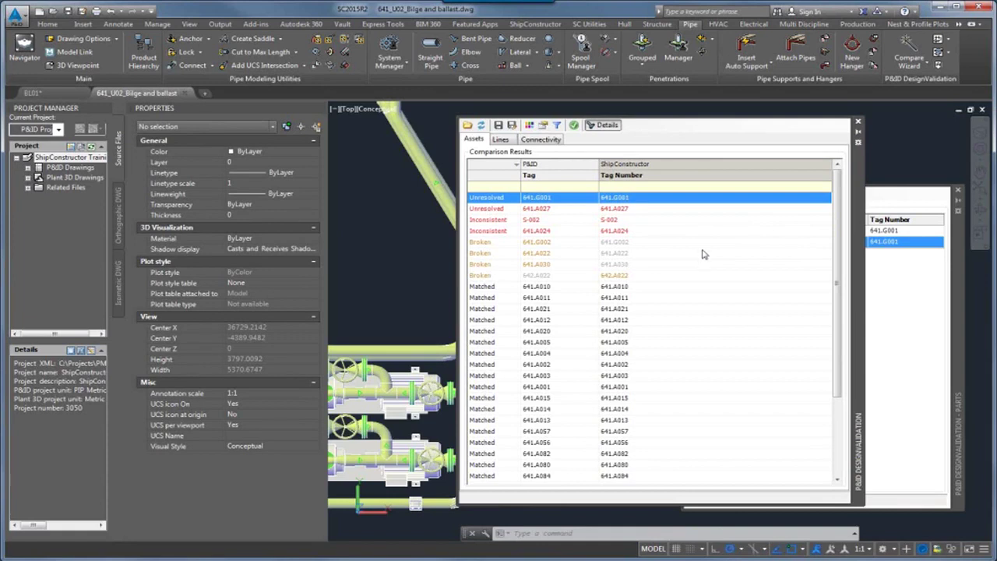
right_click(500, 200)
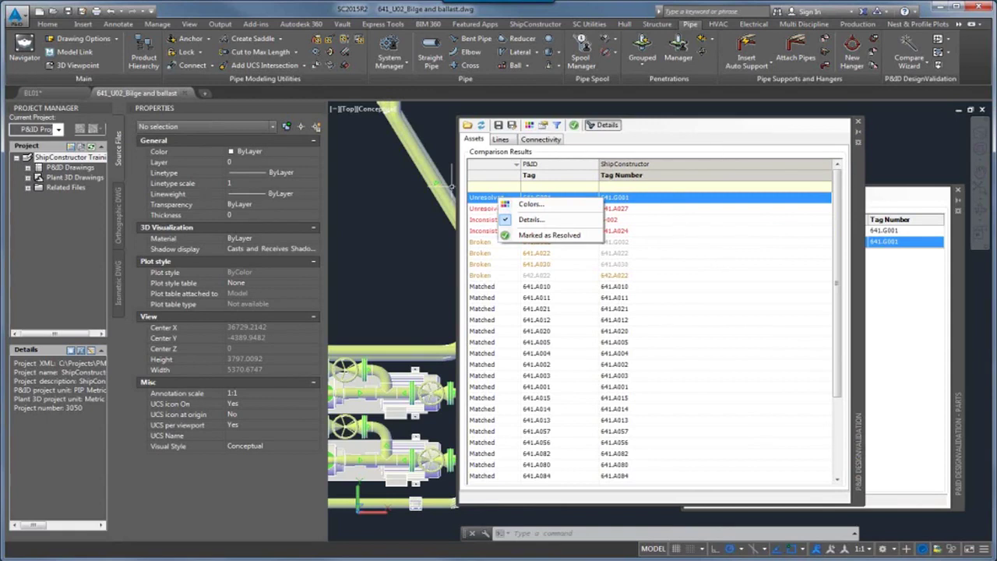
click(532, 237)
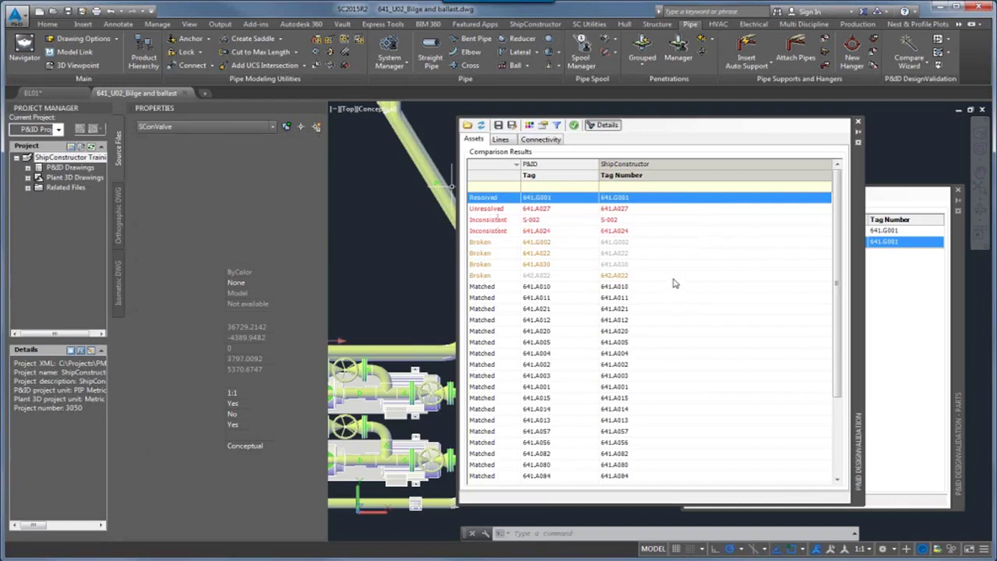
click(631, 276)
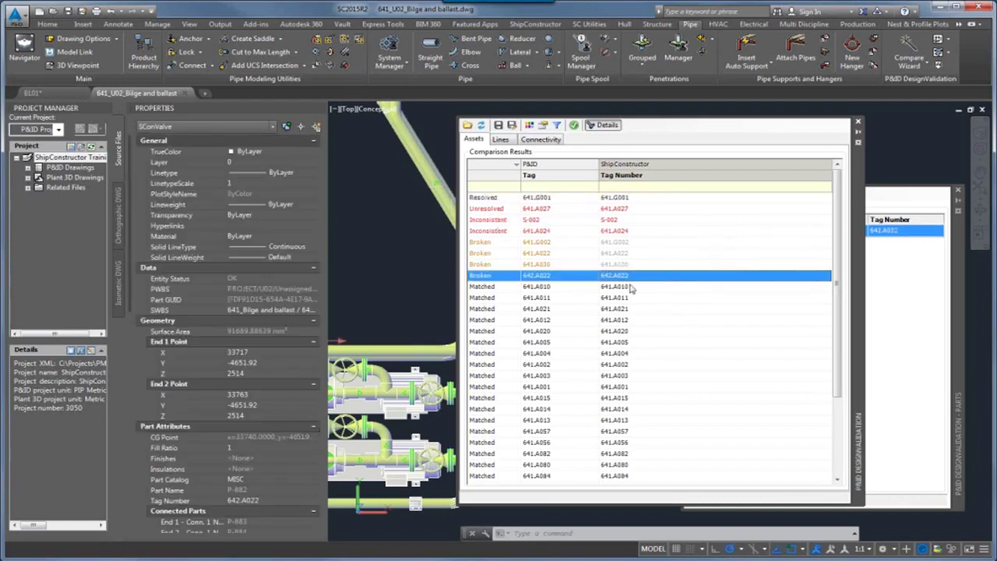
Mark the broken 641.G002 asset as resolved in the comparison results.
click(493, 243)
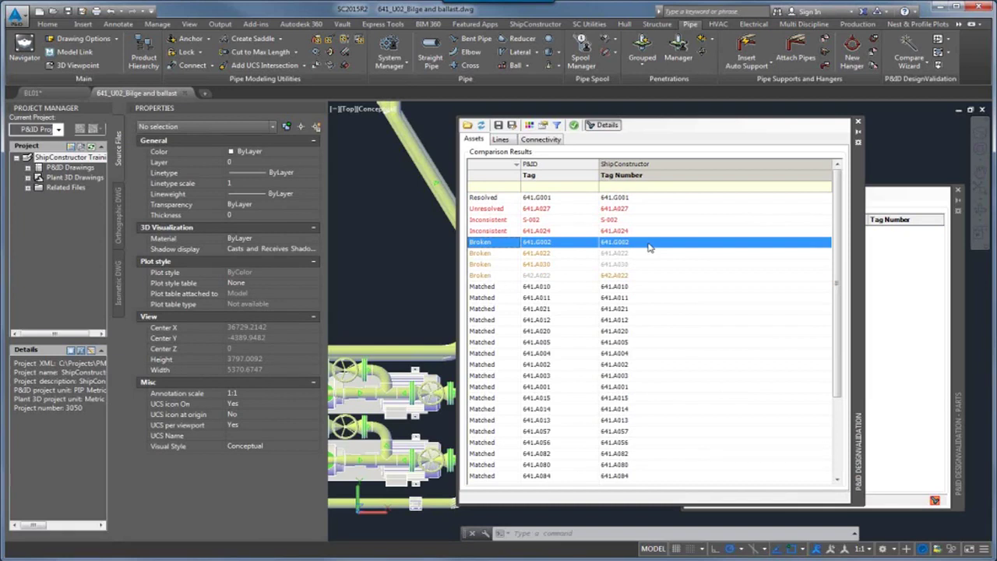
right_click(496, 244)
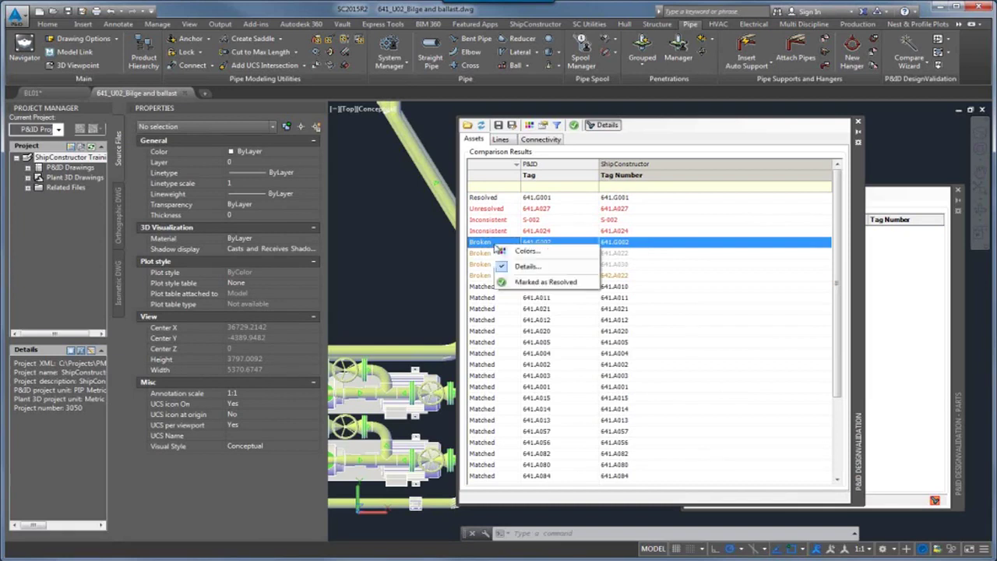
click(543, 284)
click(746, 328)
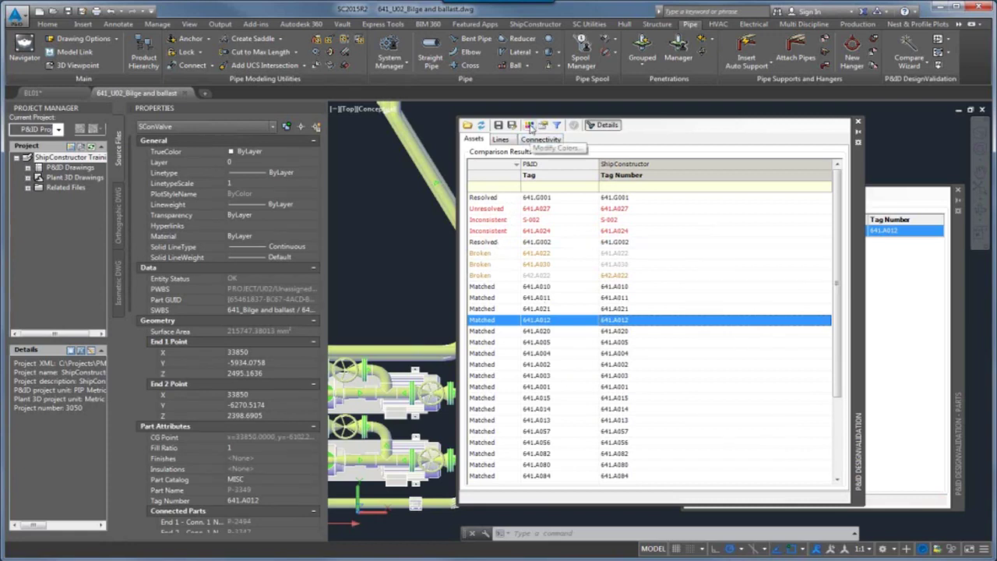
Change the comparison list's text color for Resolved items to a dark green true color.
click(528, 126)
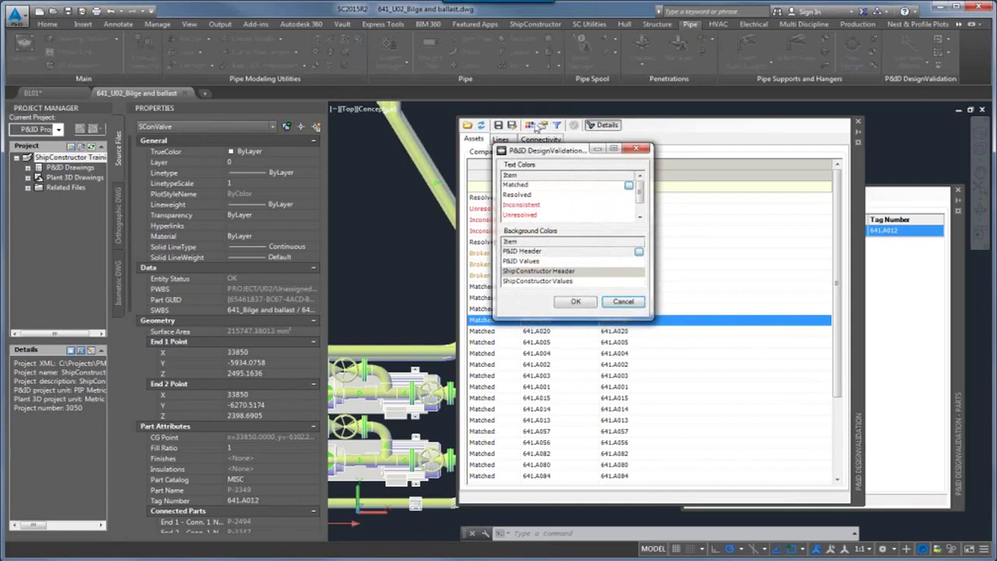
click(525, 195)
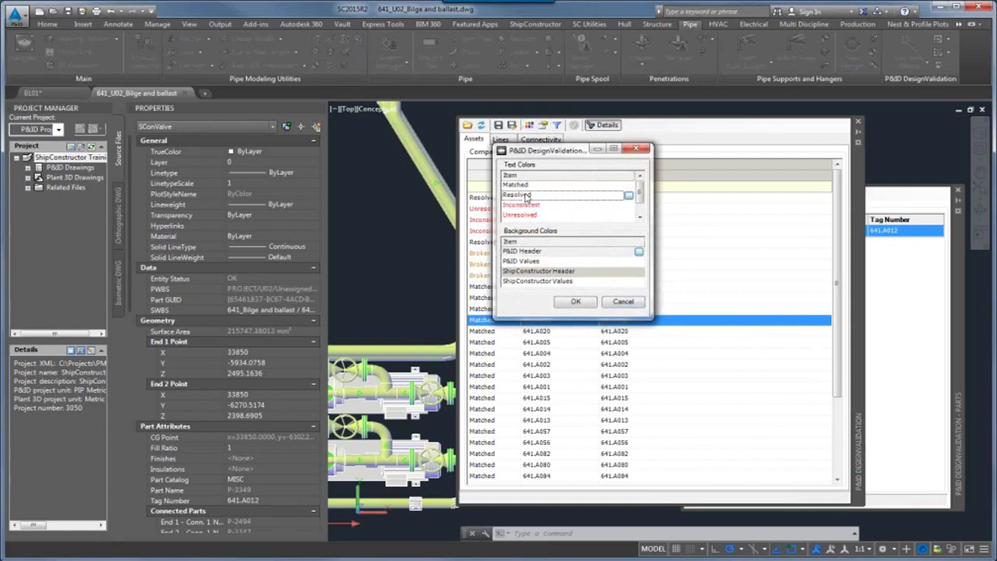
click(627, 195)
click(513, 236)
click(601, 260)
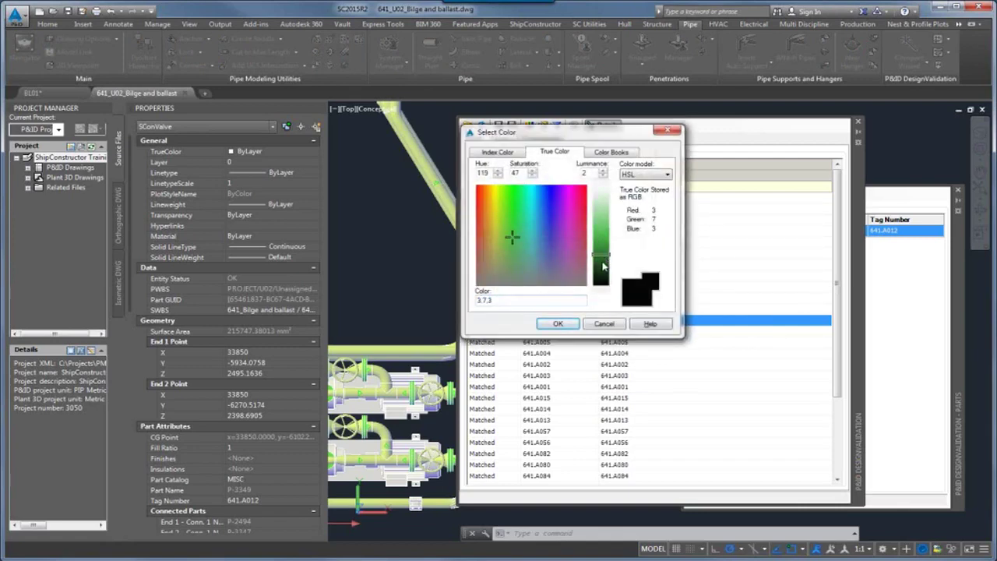
click(557, 324)
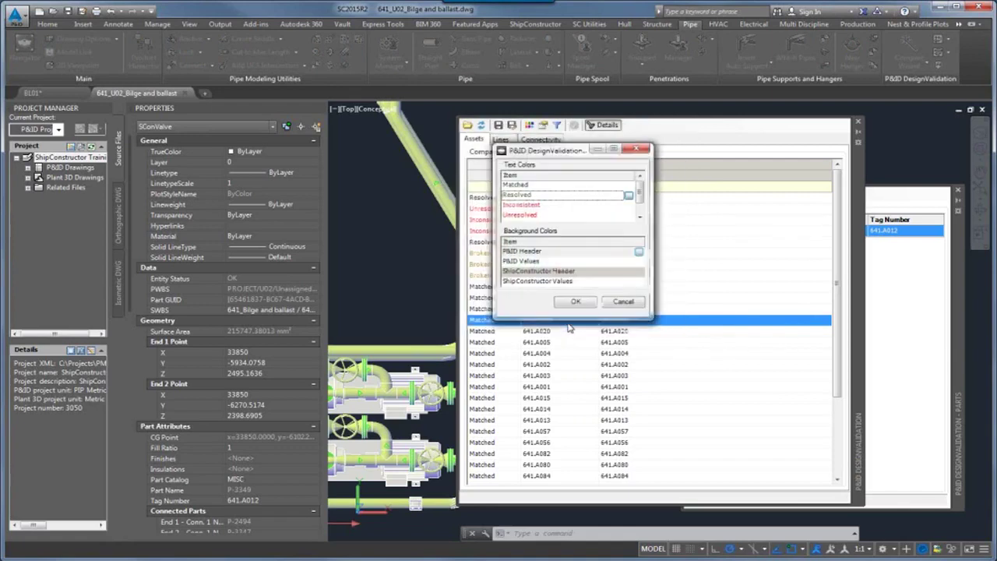
click(575, 302)
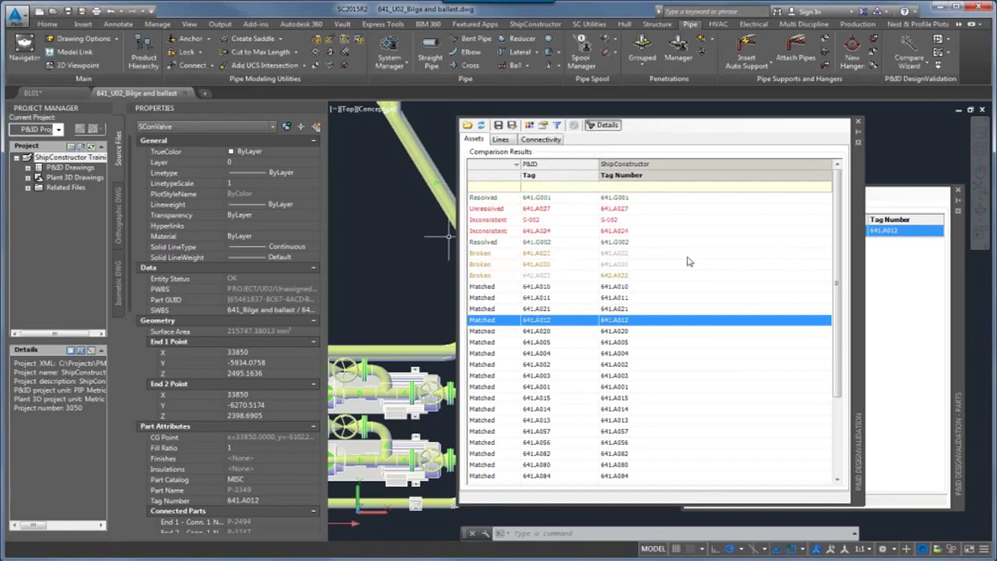
Close the comparison details and view the property inconsistencies of asset S-002.
click(493, 221)
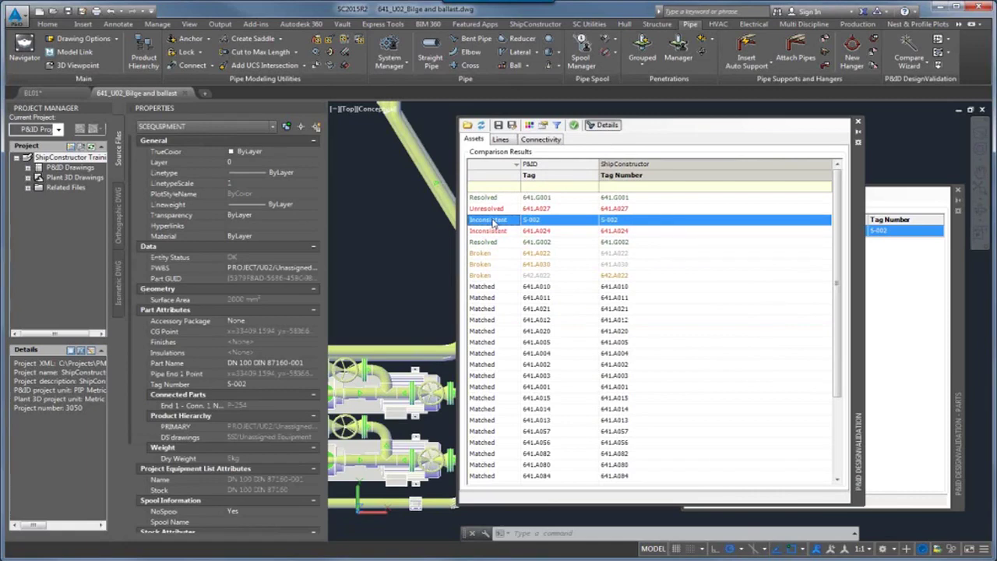
click(958, 191)
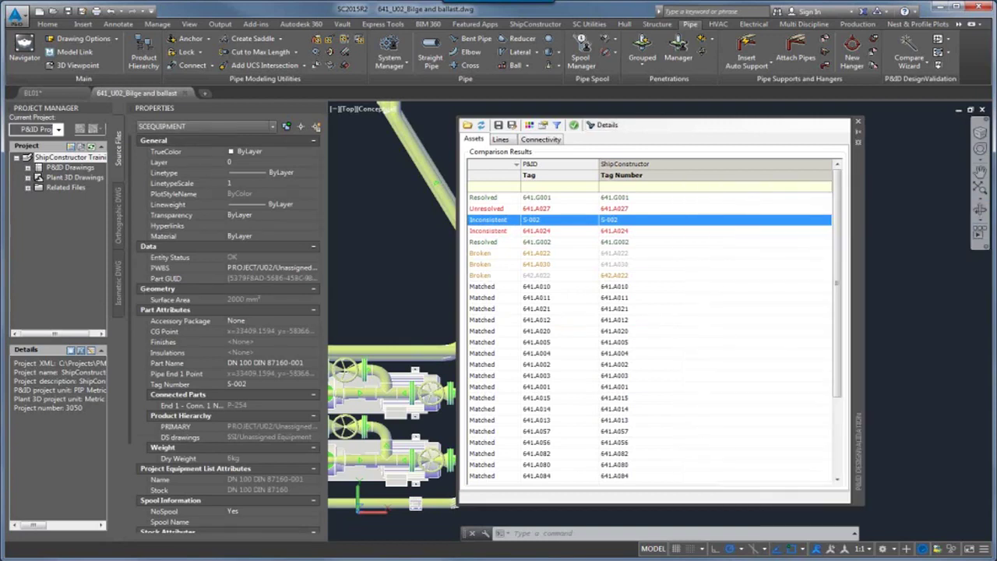
click(545, 126)
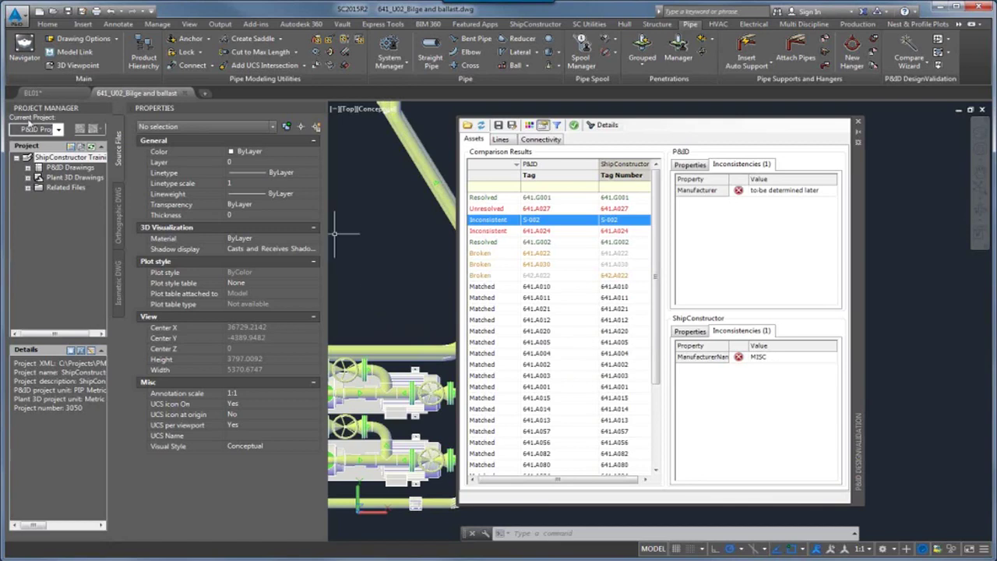
Locate the suction strainer S-002 in the BL01 P&ID drawing and reopen the comparison details.
click(31, 93)
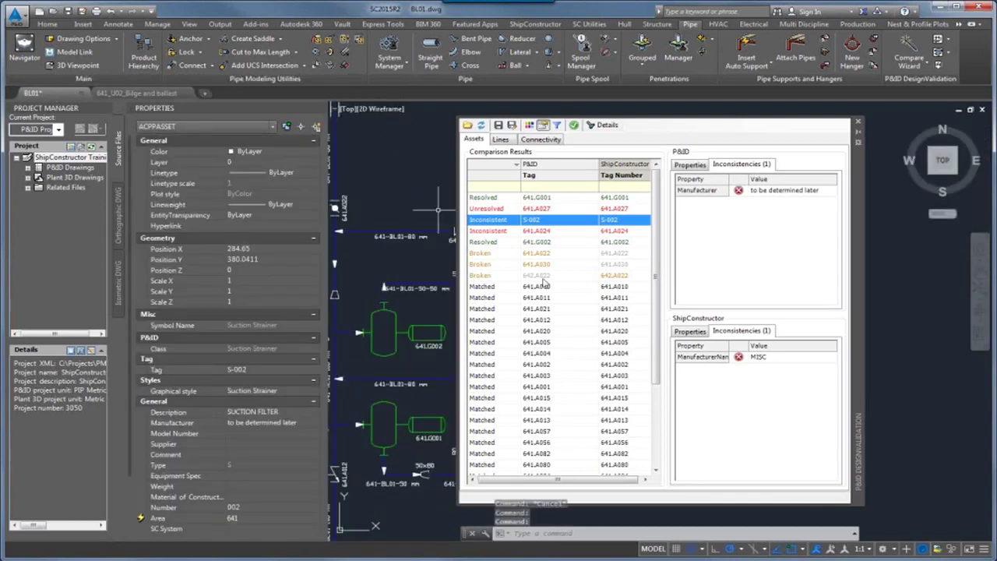
scroll(427, 187, down, 2)
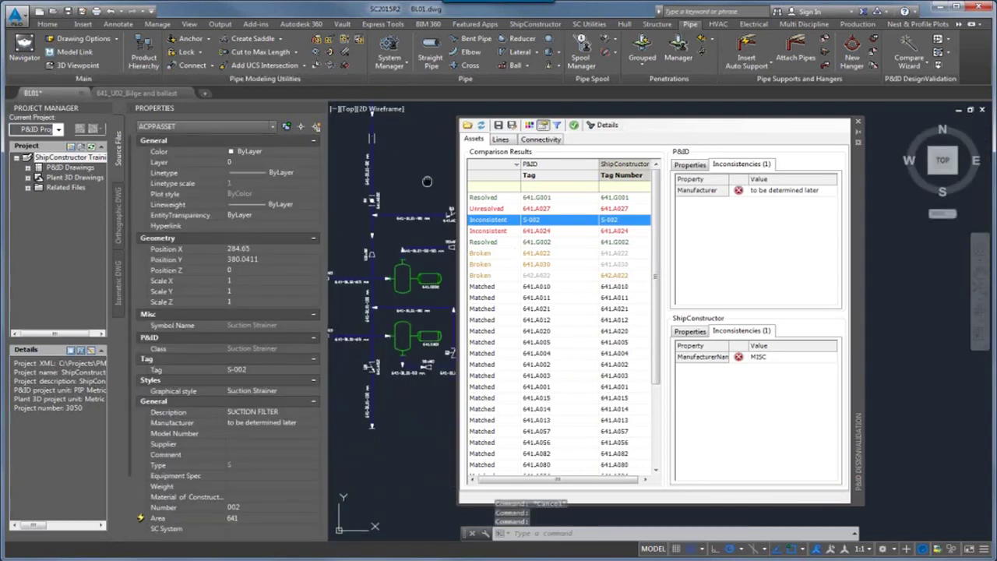
scroll(427, 182, up, 1)
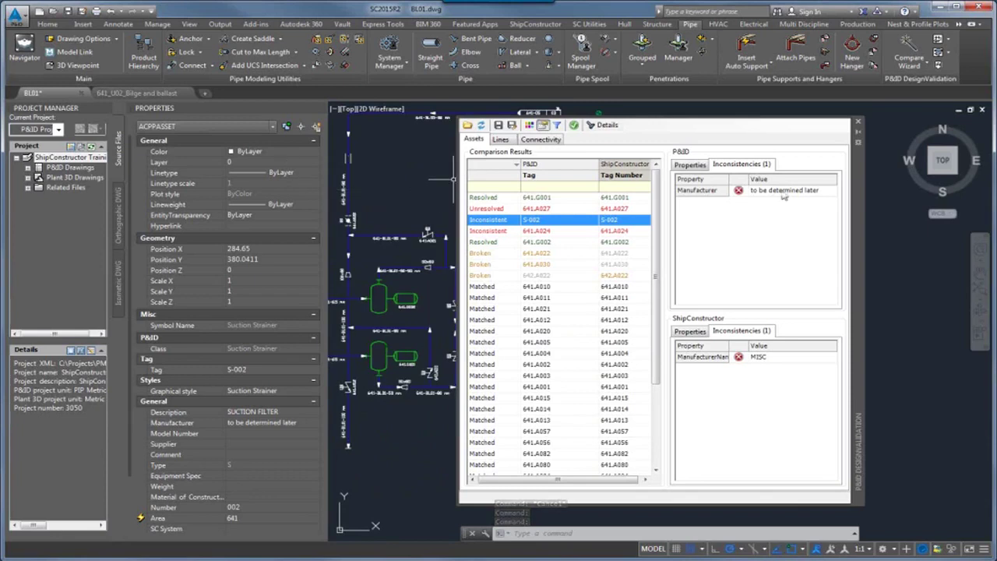
click(608, 125)
mouse_move(417, 181)
middle_down()
mouse_move(394, 200)
mouse_move(434, 250)
mouse_move(518, 232)
middle_up()
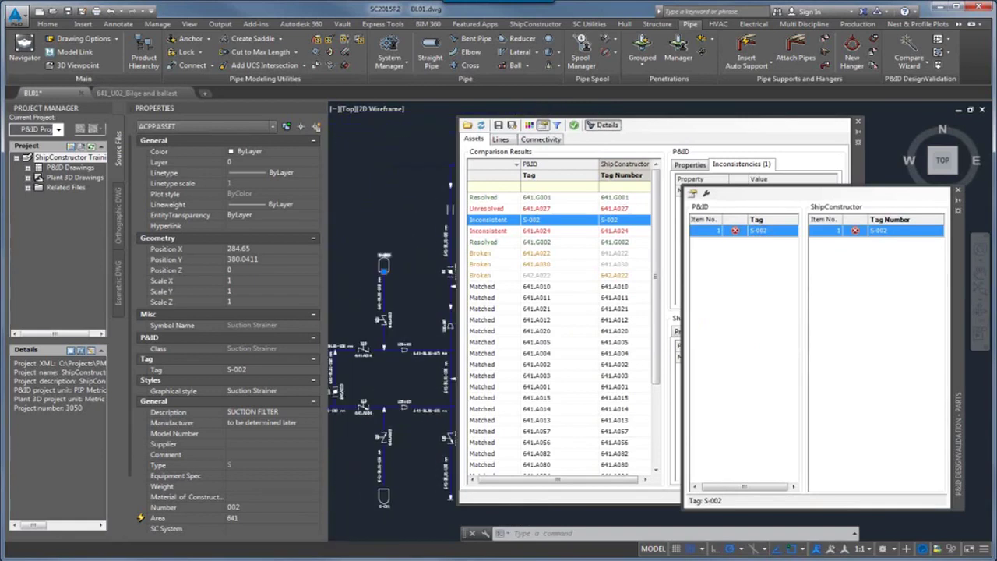
middle_drag(387, 272, 379, 252)
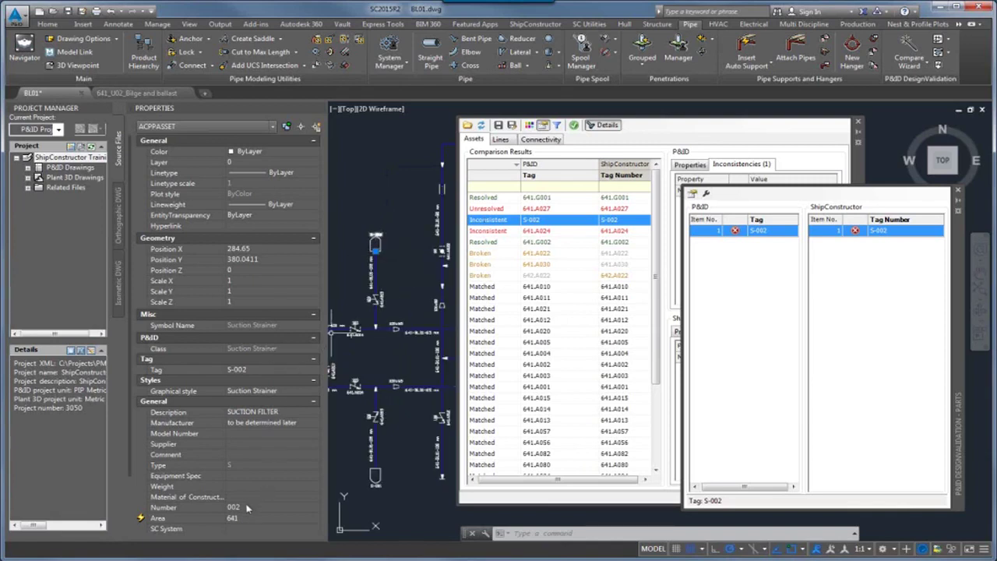
Set the manufacturer of suction strainer S-002 to MISC in its properties.
scroll(144, 343, down, 3)
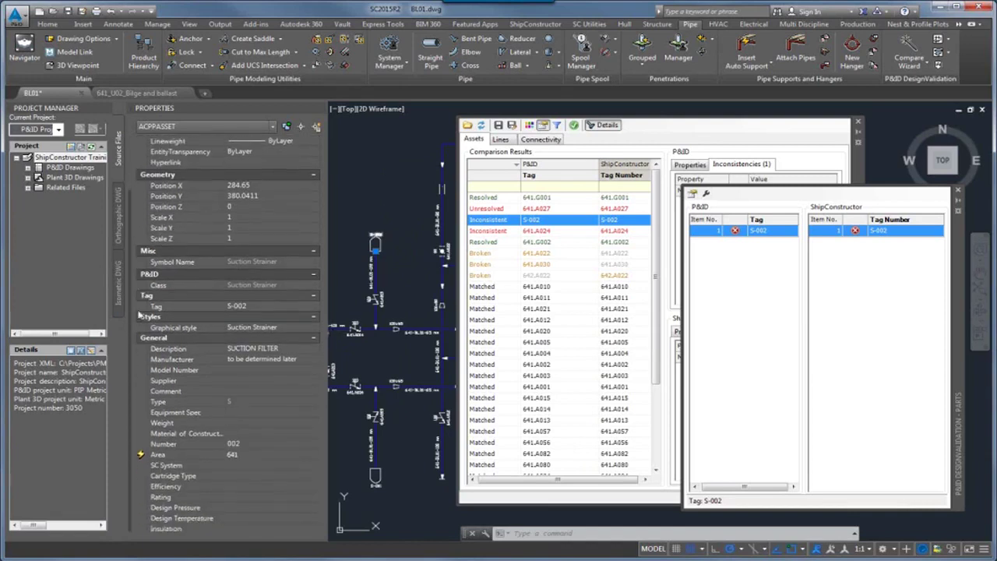
click(281, 350)
click(310, 350)
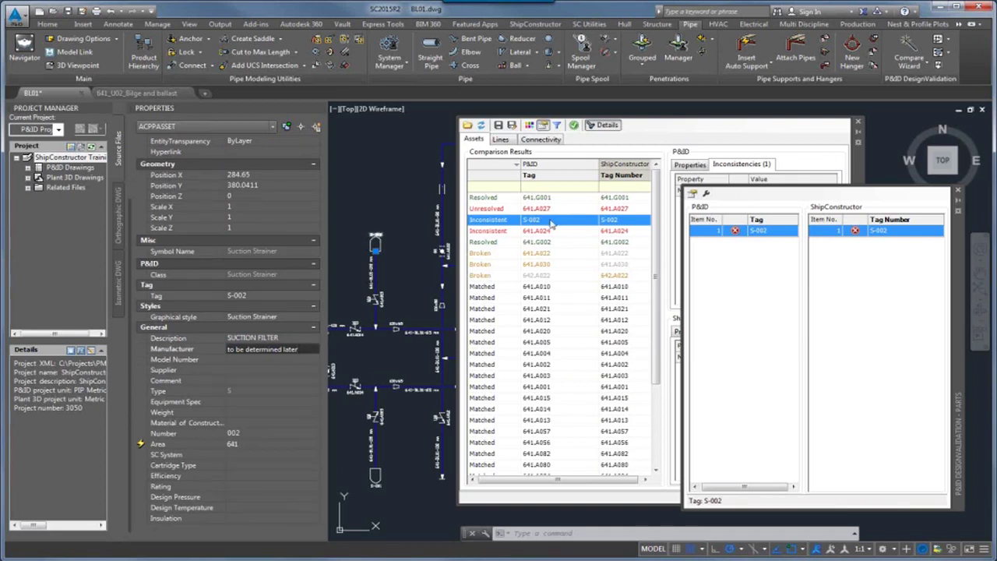
click(307, 349)
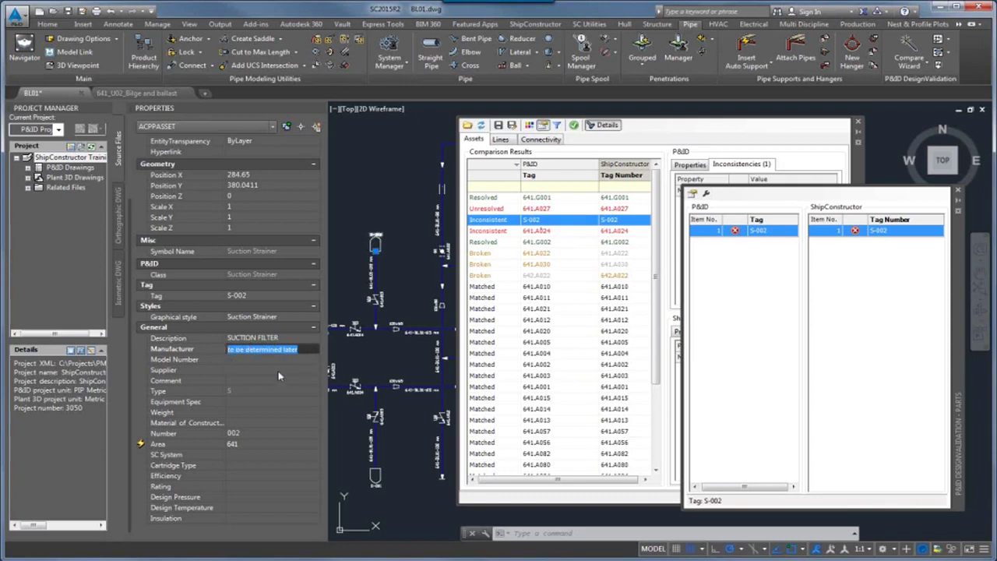
text(MISC)
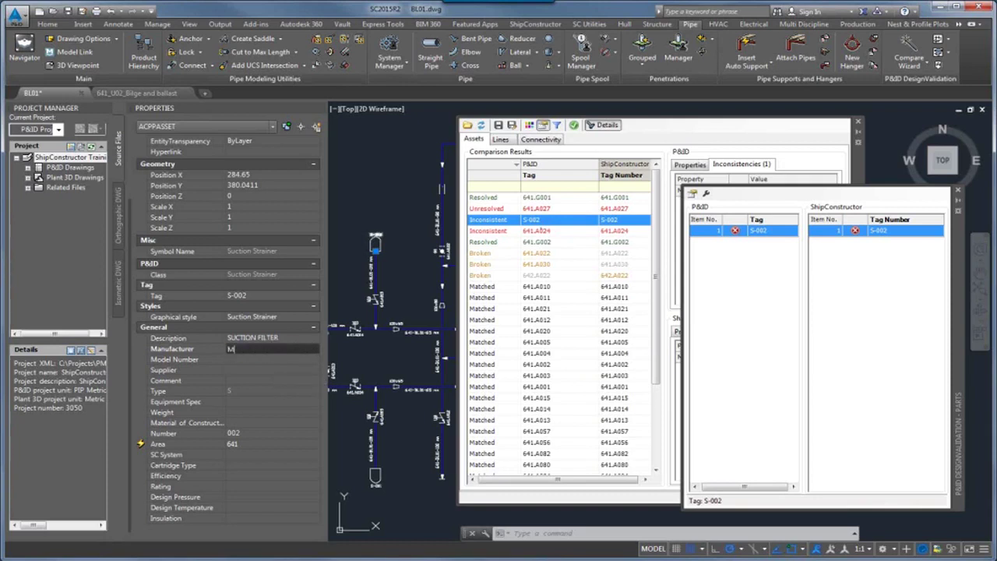
click(276, 381)
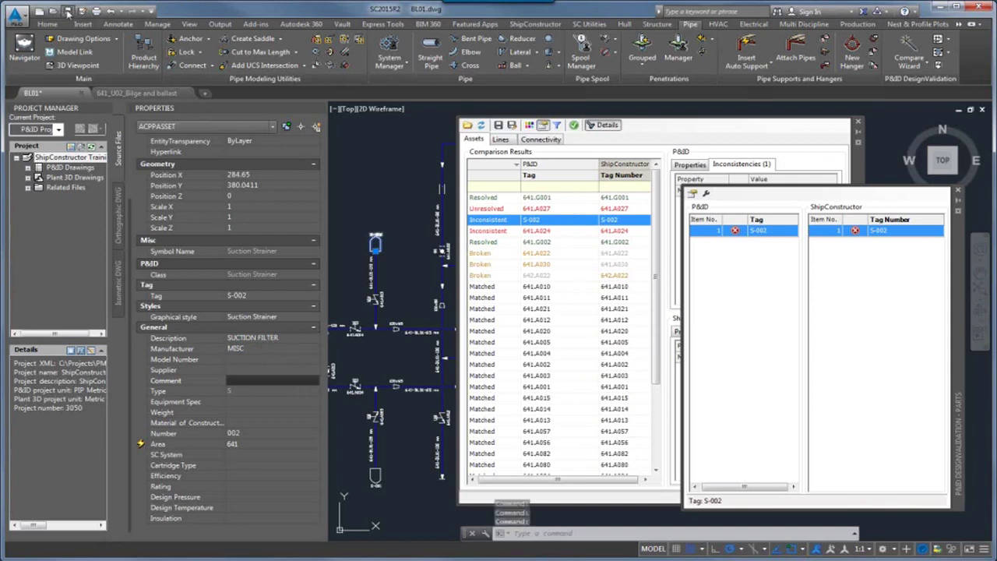
Save the BL01 drawing, mark the S-002 comparison entry as resolved, and hide the comparison details.
click(68, 12)
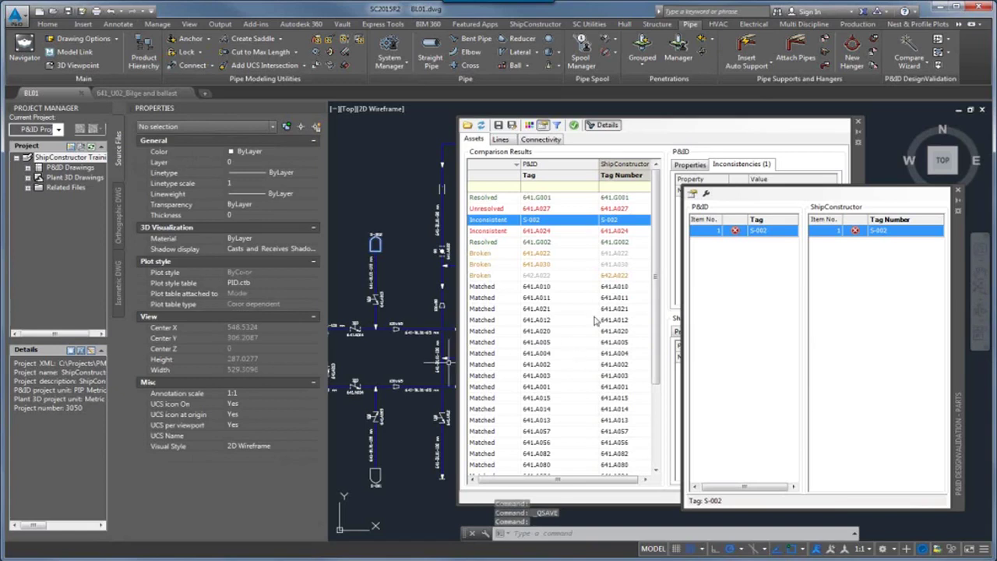
right_click(495, 223)
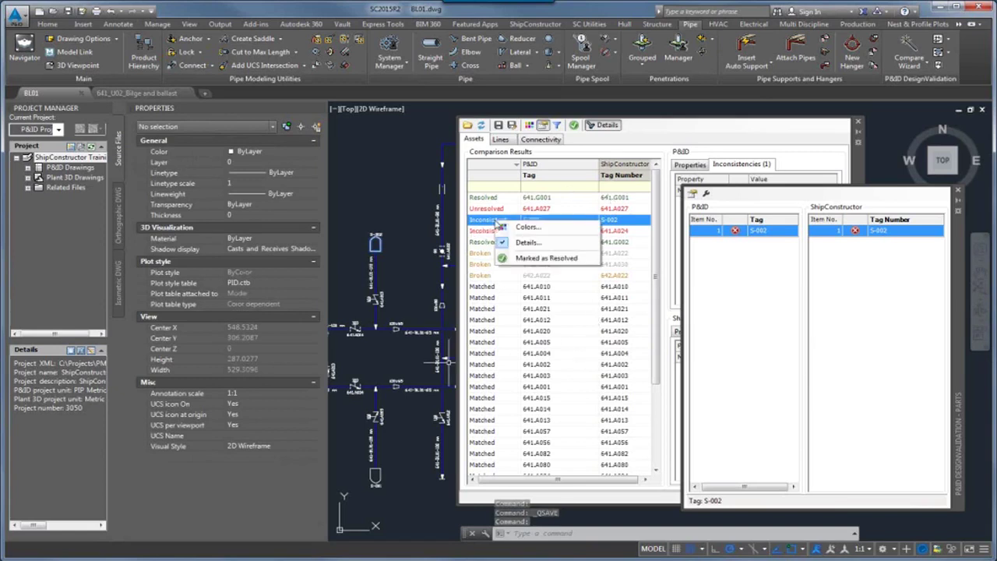
click(530, 259)
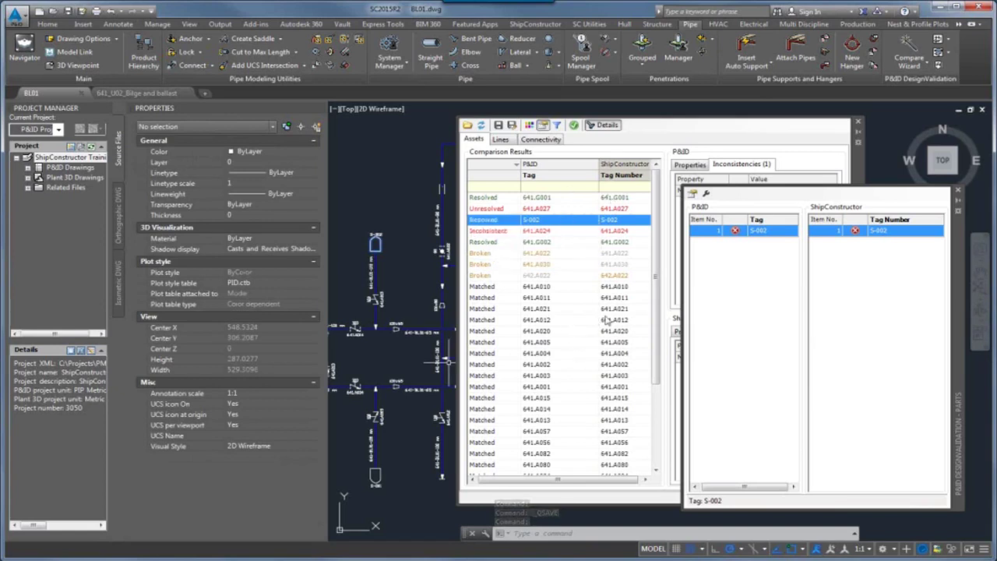
click(958, 190)
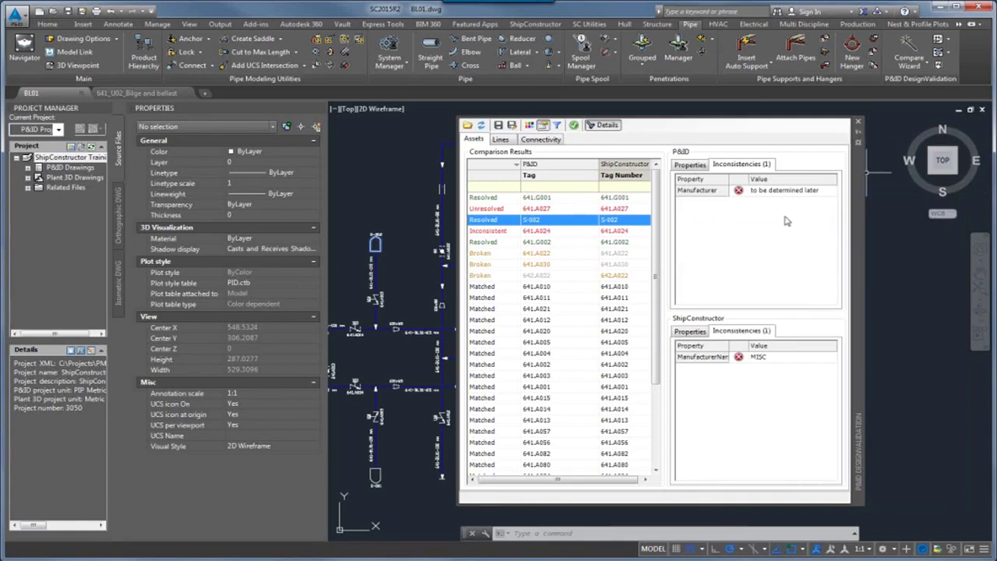
click(554, 126)
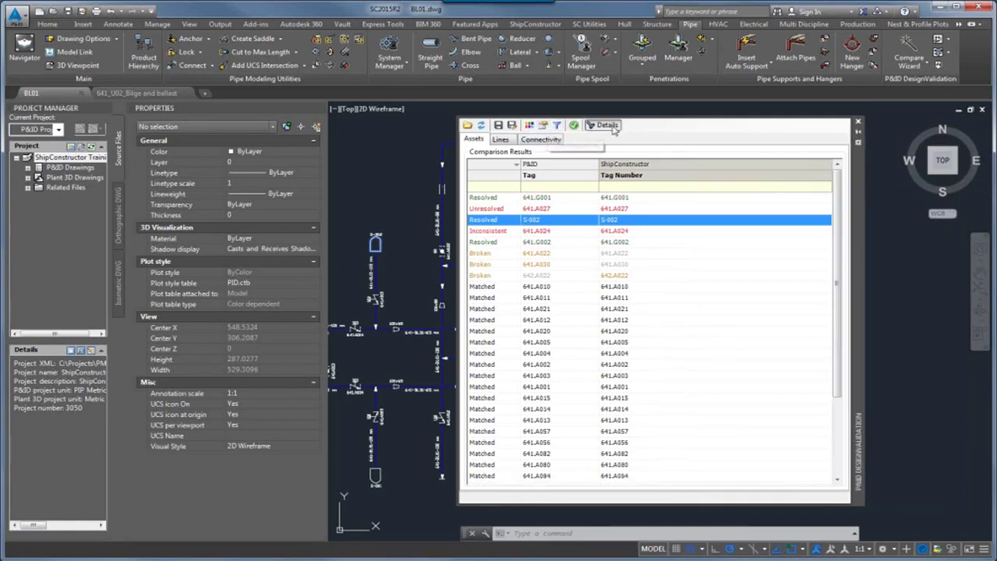
Rerun the last comparison between the P&ID and ShipConstructor.
click(907, 67)
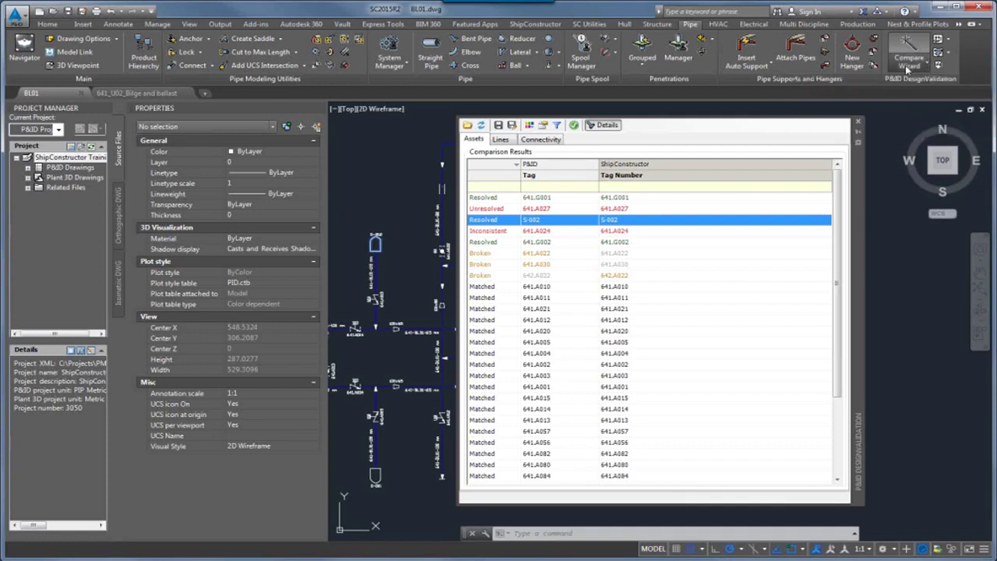
click(927, 107)
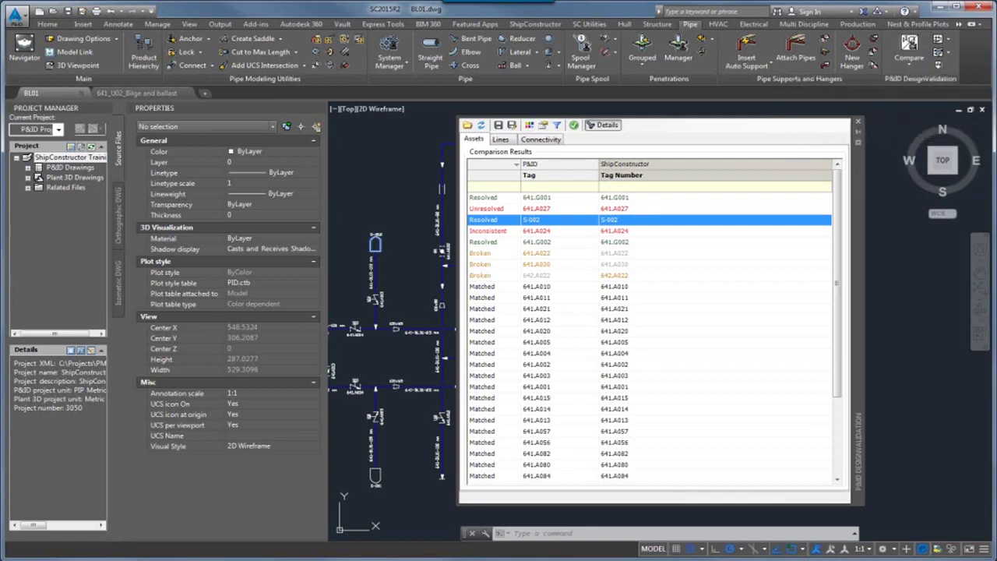
click(906, 47)
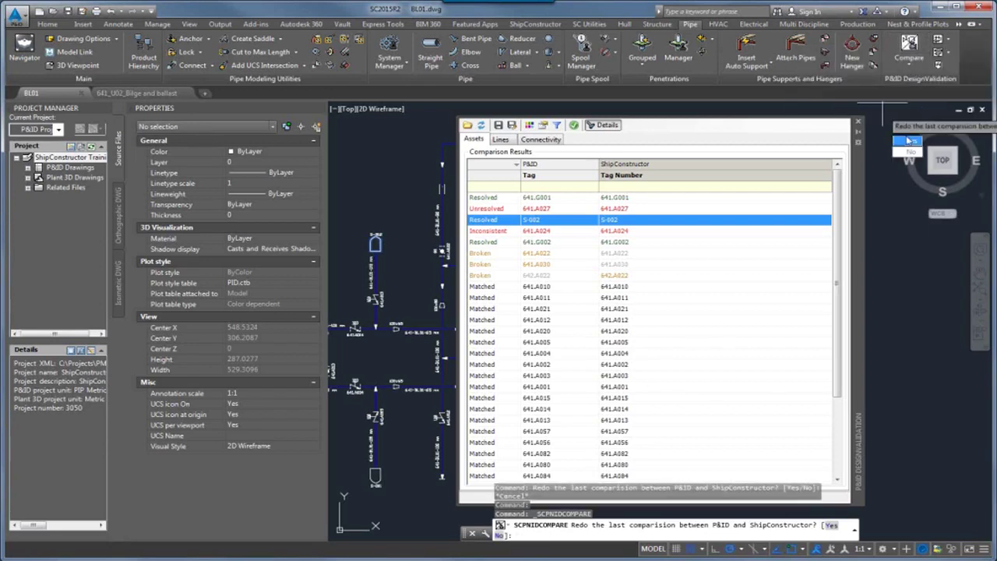
click(911, 142)
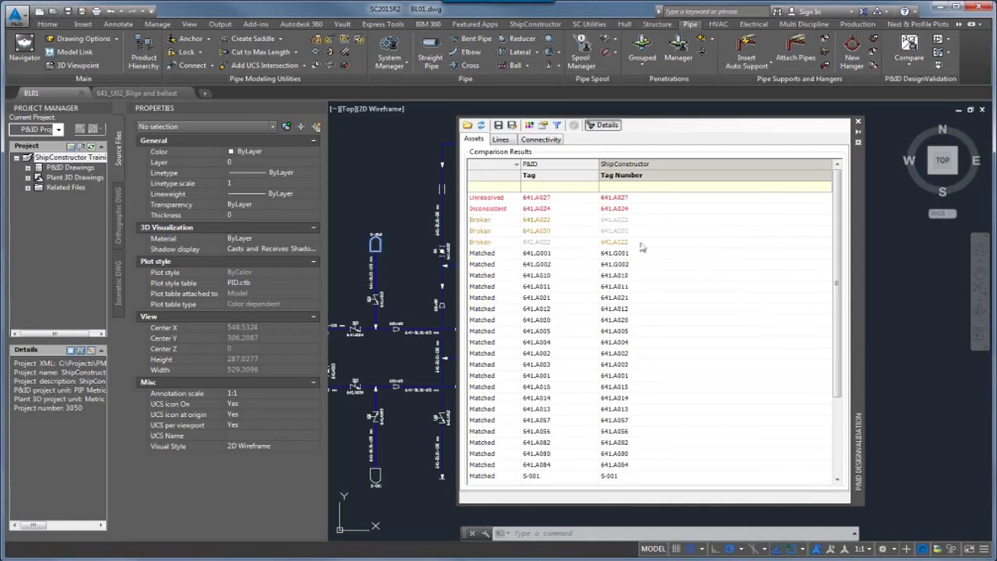
Check pumps 641.G001 and 641.G002 in the asset comparison and review strainer S-001's P&ID and ShipConstructor properties.
click(643, 258)
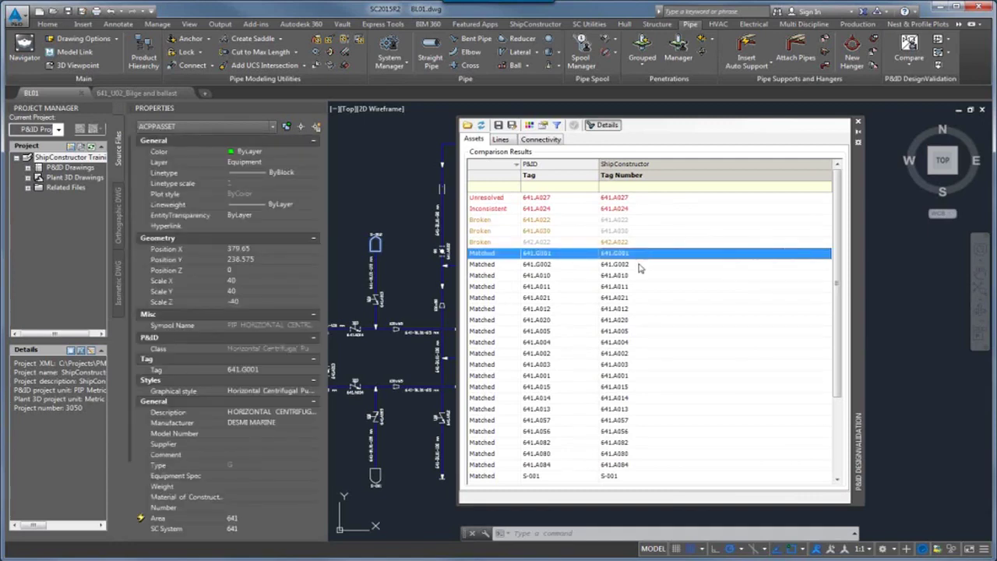
click(638, 265)
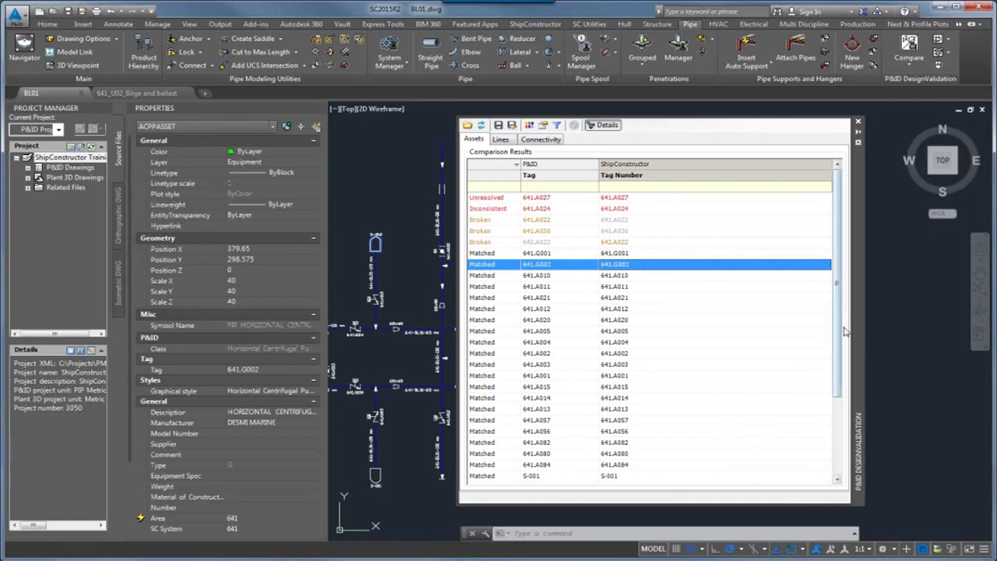
drag(835, 341, 838, 395)
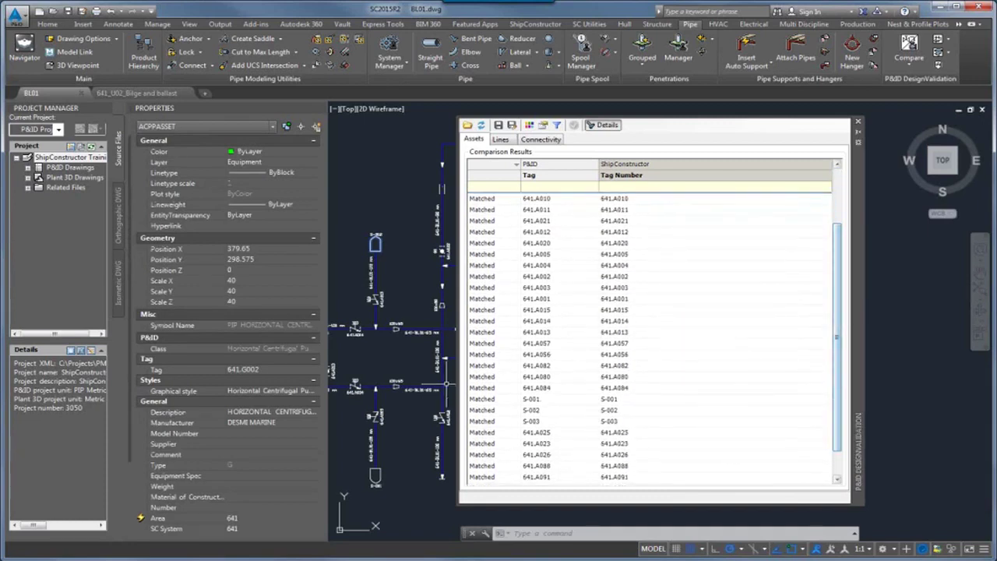
click(530, 401)
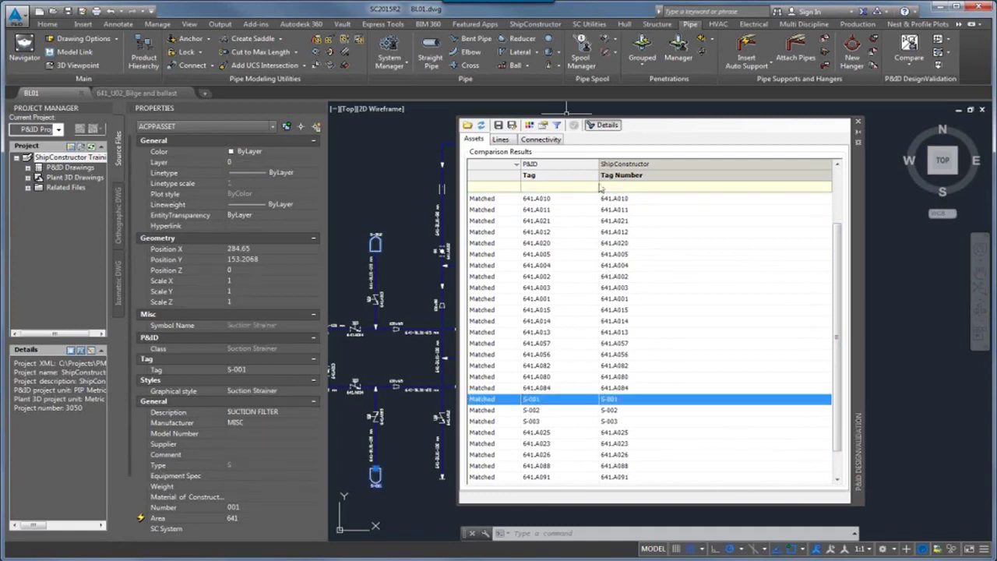
click(543, 126)
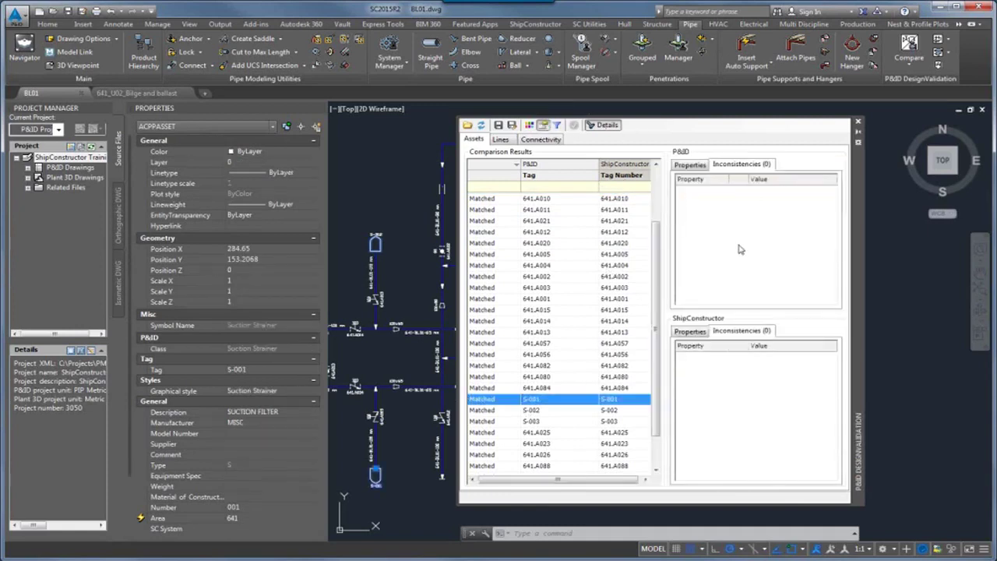
click(693, 166)
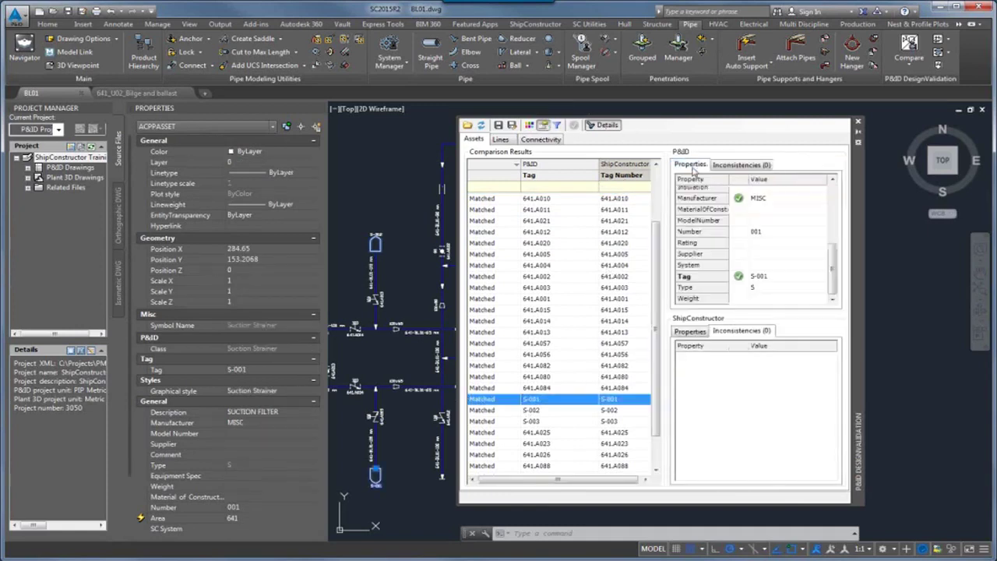
click(700, 333)
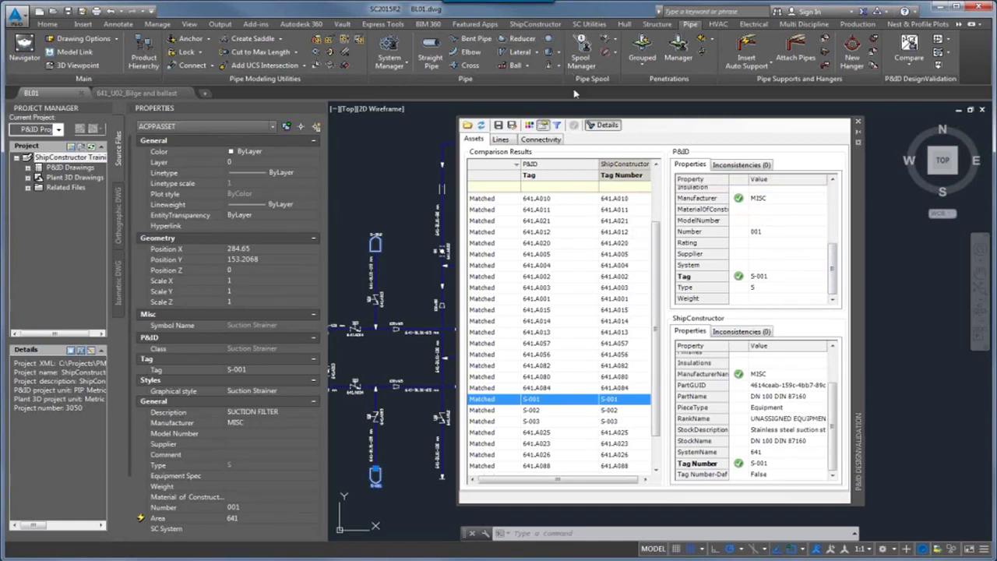
click(596, 125)
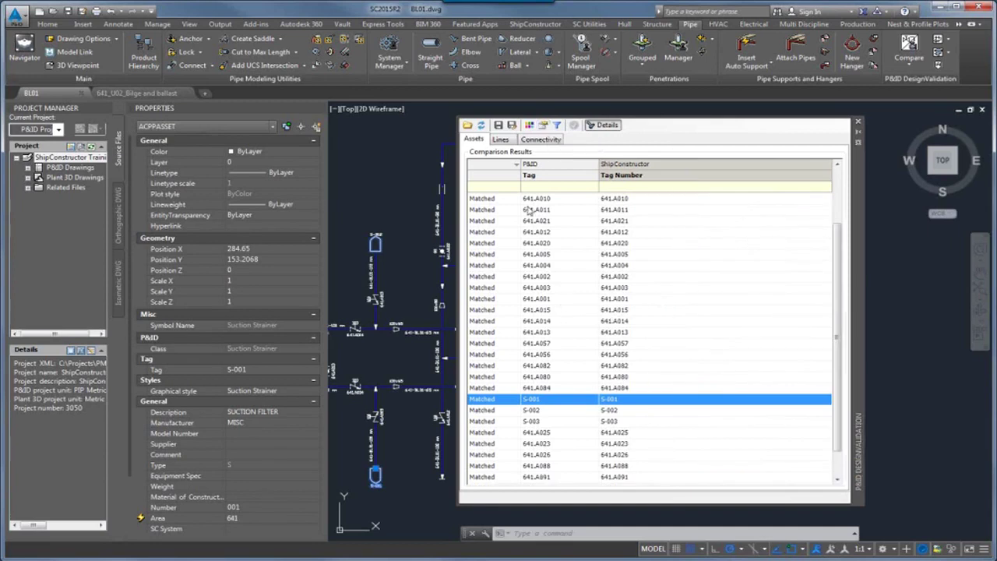
Review the line comparison results, examining the 100 mm and 80 mm entries of branch 641-BL05.
click(496, 141)
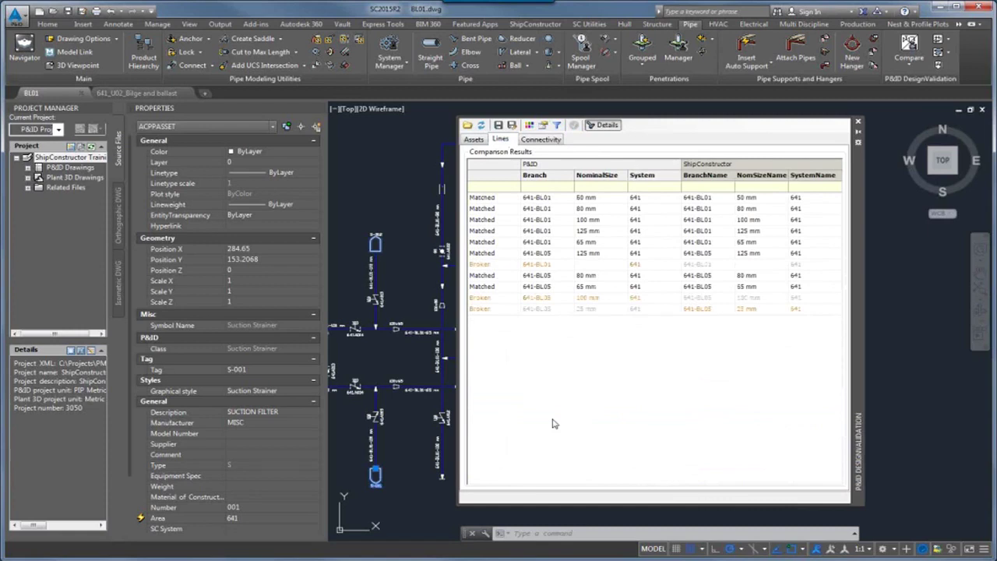
click(478, 140)
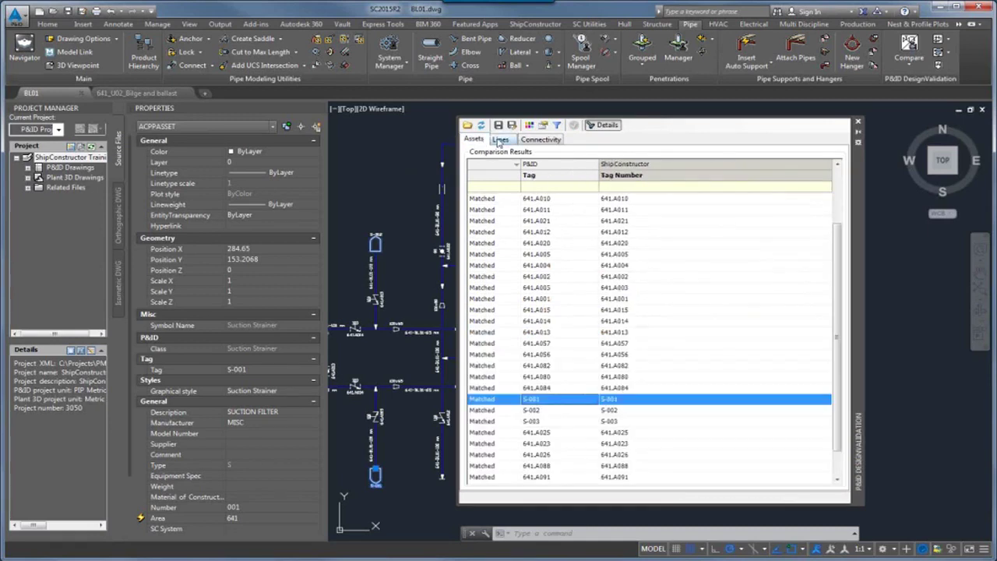
click(499, 140)
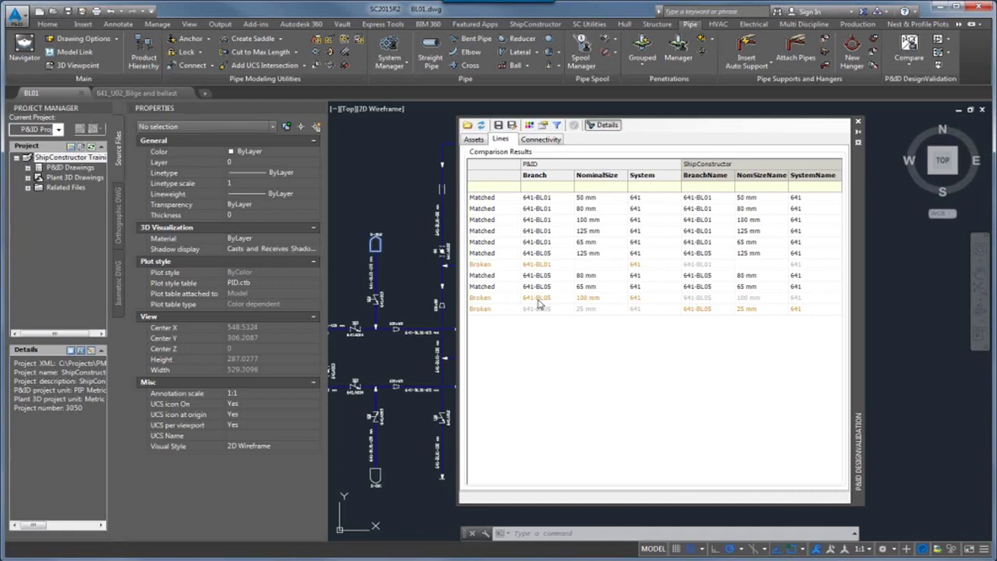
click(485, 299)
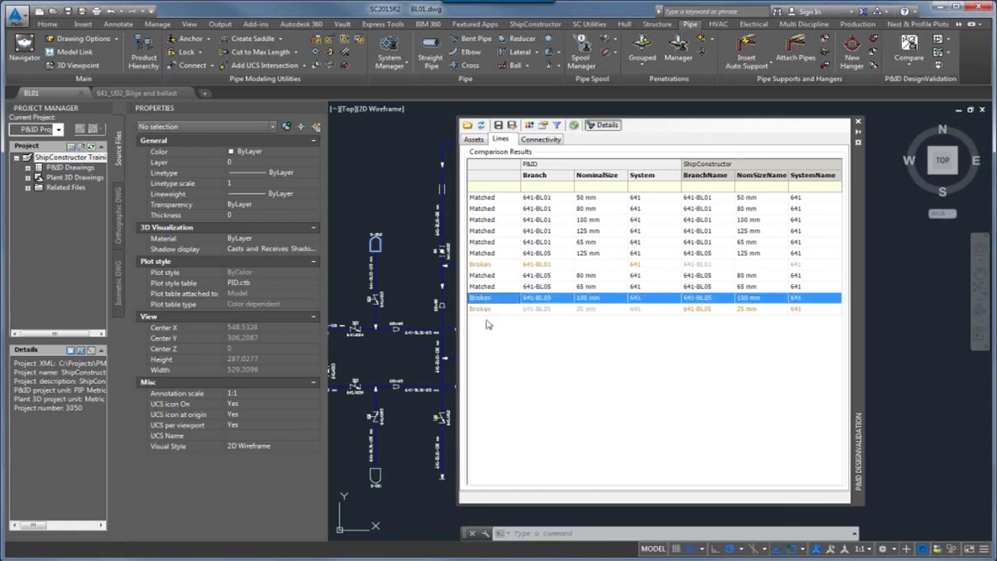
click(485, 275)
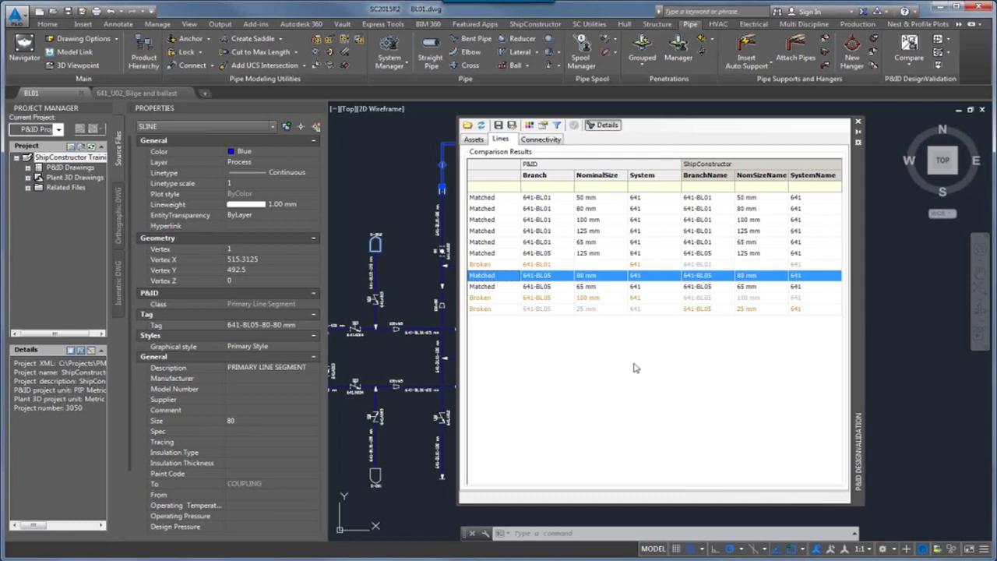
View the connectivity results with all routes collapsed except 641.A003 to 641.A004.
click(547, 140)
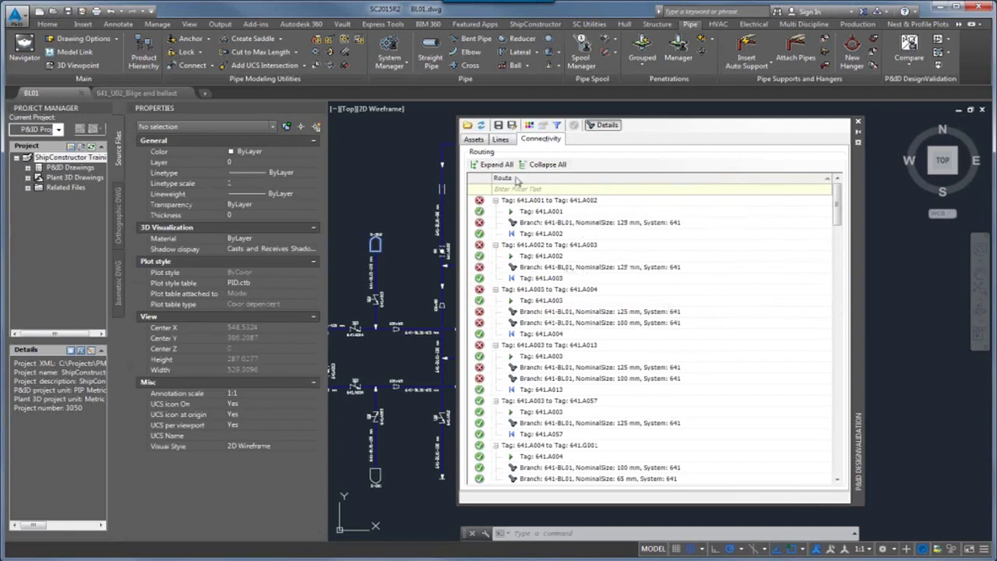
click(558, 166)
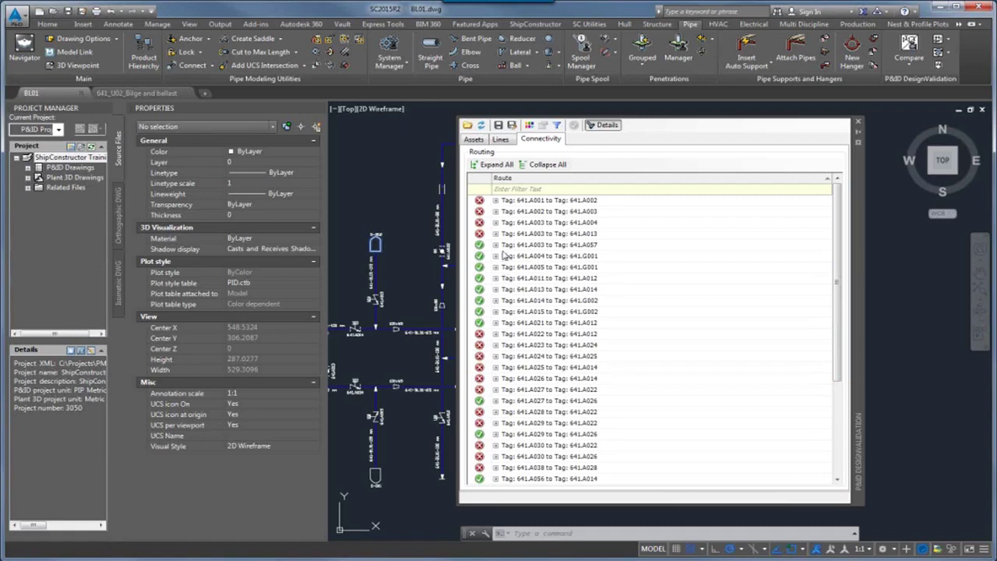
click(495, 223)
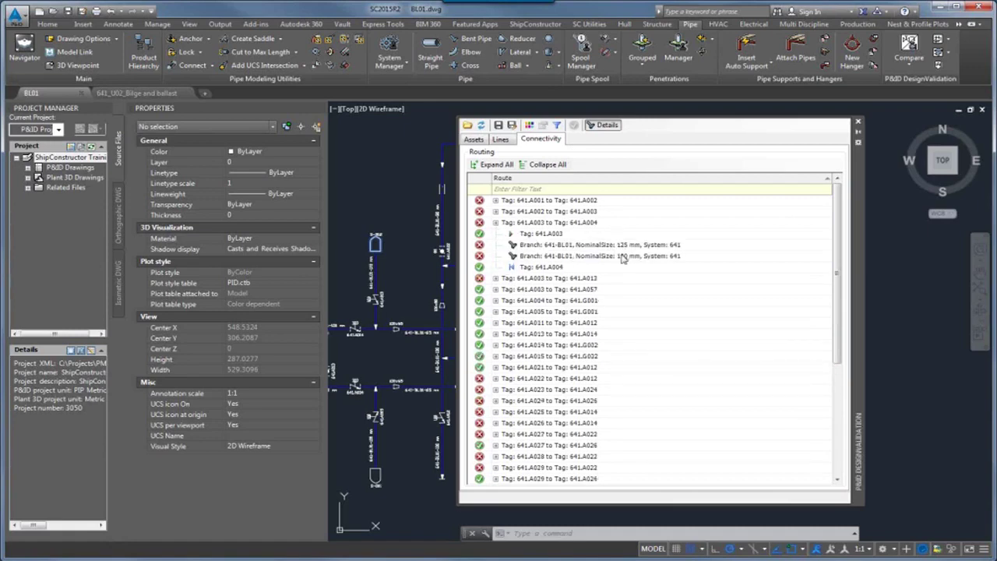
Move the comparison results aside, close the drawing's properties palette, and bring up the 641_U02_Bilge and ballast piping model.
drag(867, 175, 960, 176)
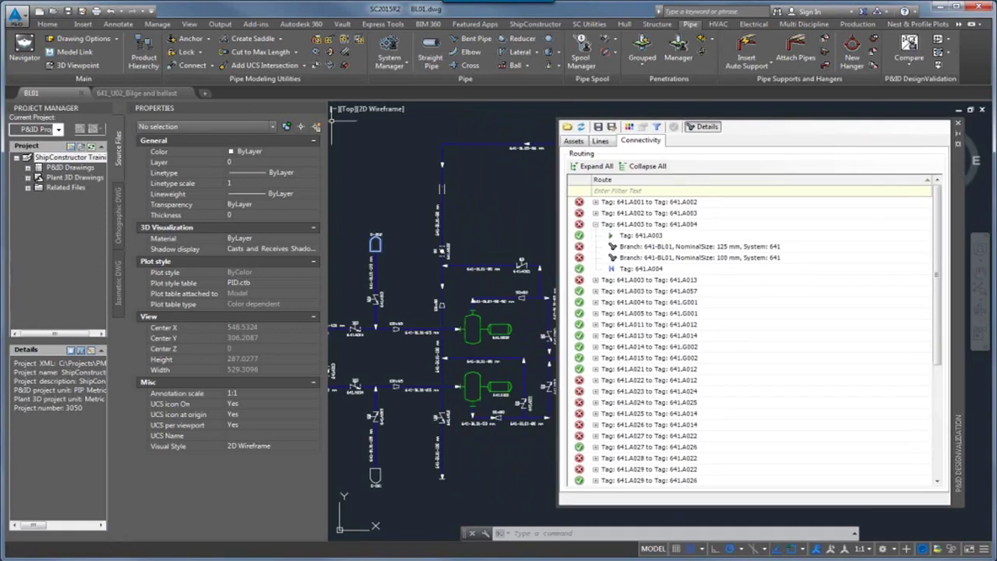
click(319, 109)
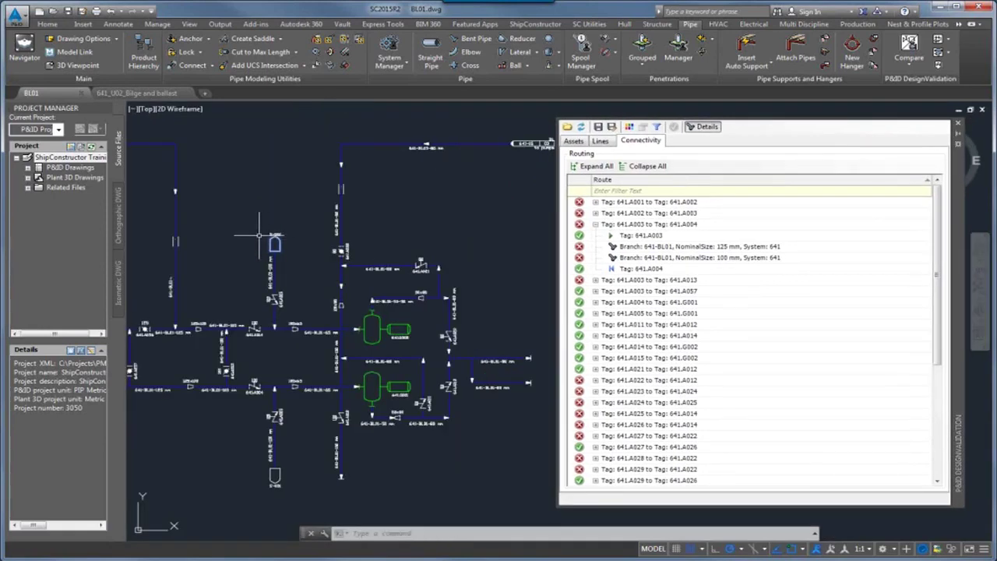
click(162, 94)
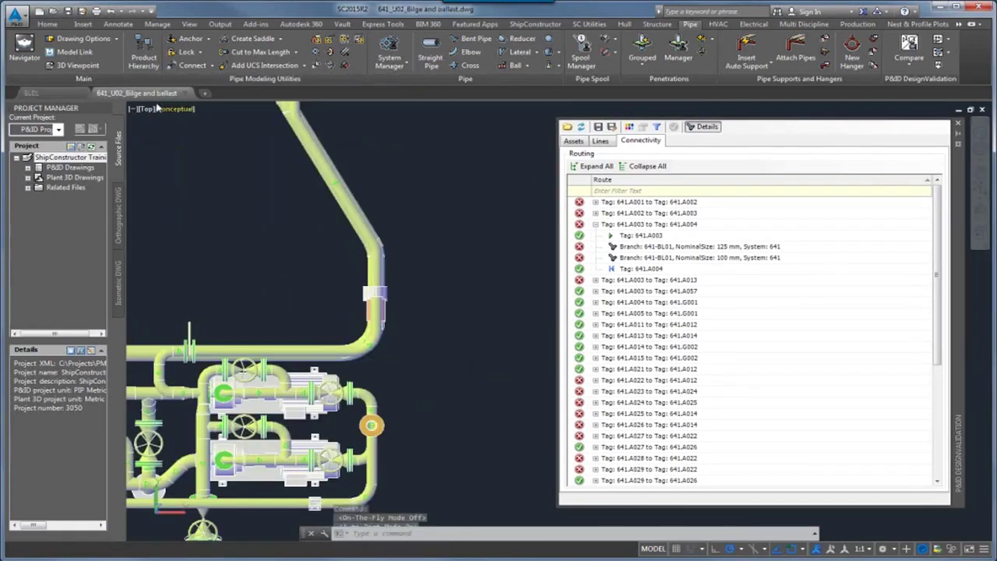
scroll(227, 250, down, 2)
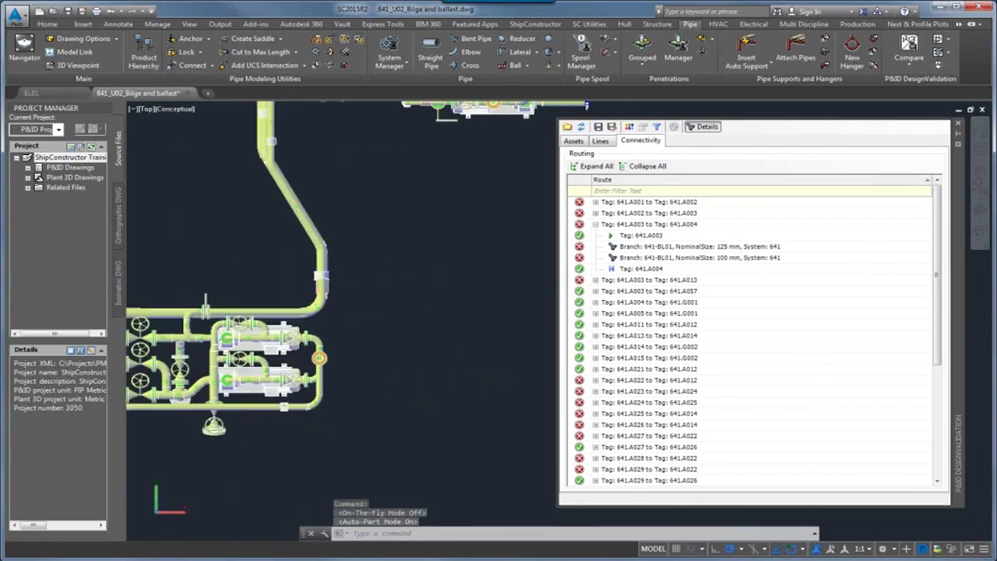
middle_drag(232, 248, 396, 218)
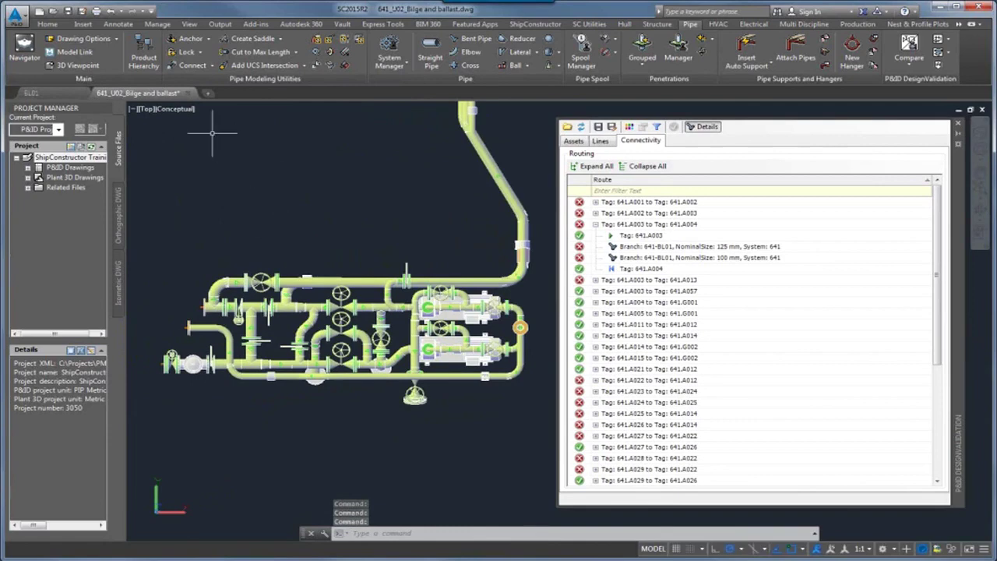
Set the visual style of the bilge and ballast model to 2D Wireframe.
click(179, 110)
click(222, 137)
scroll(304, 357, up, 2)
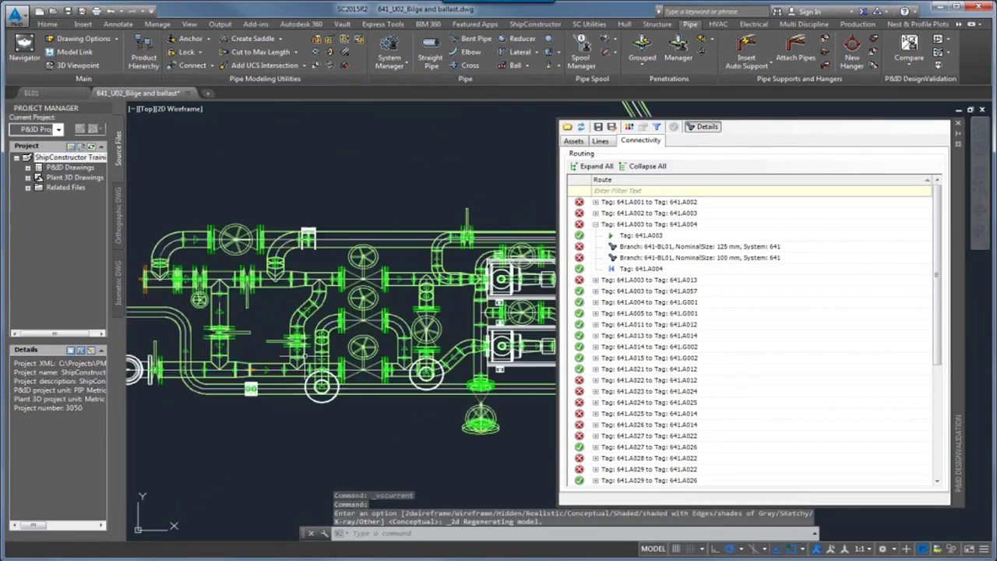
middle_drag(260, 311, 300, 281)
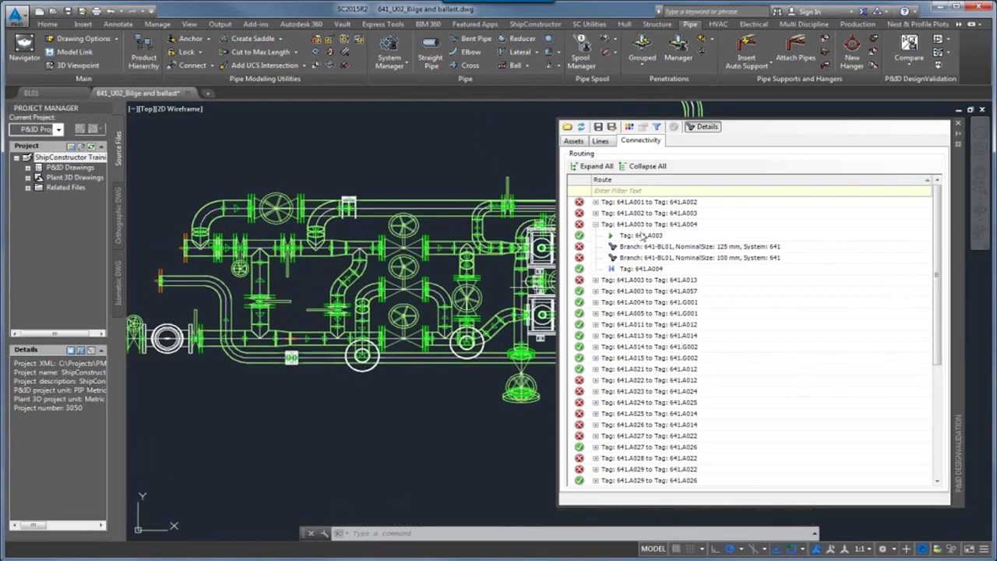
Locate the route's end components 641.A003 and 641.A004 in the piping model from the connectivity list.
click(643, 236)
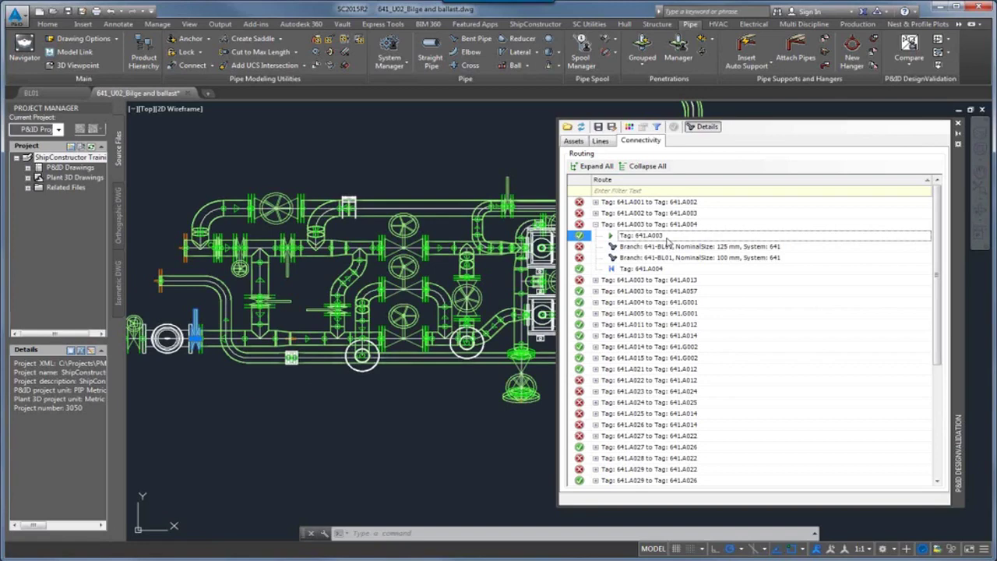
click(666, 236)
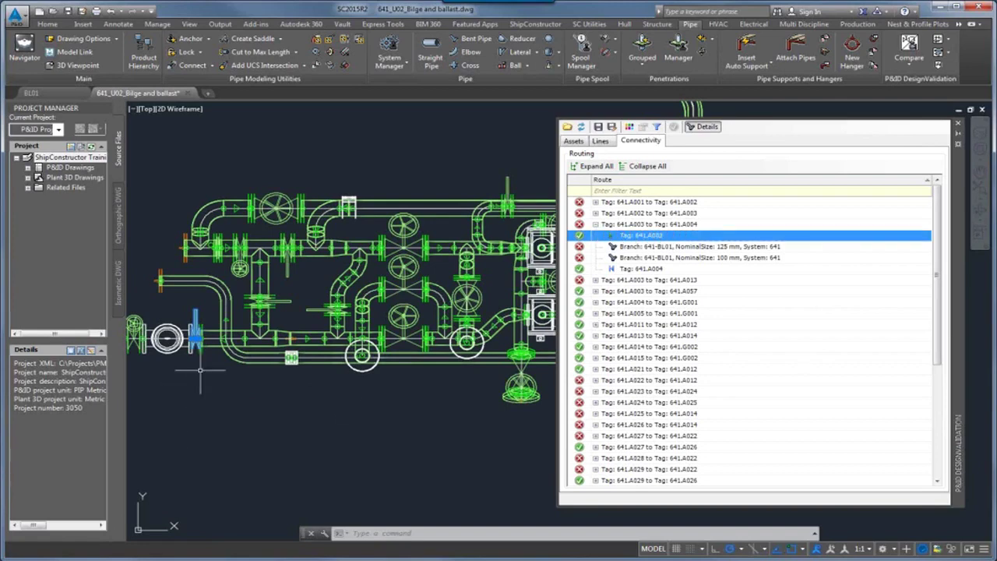
click(648, 269)
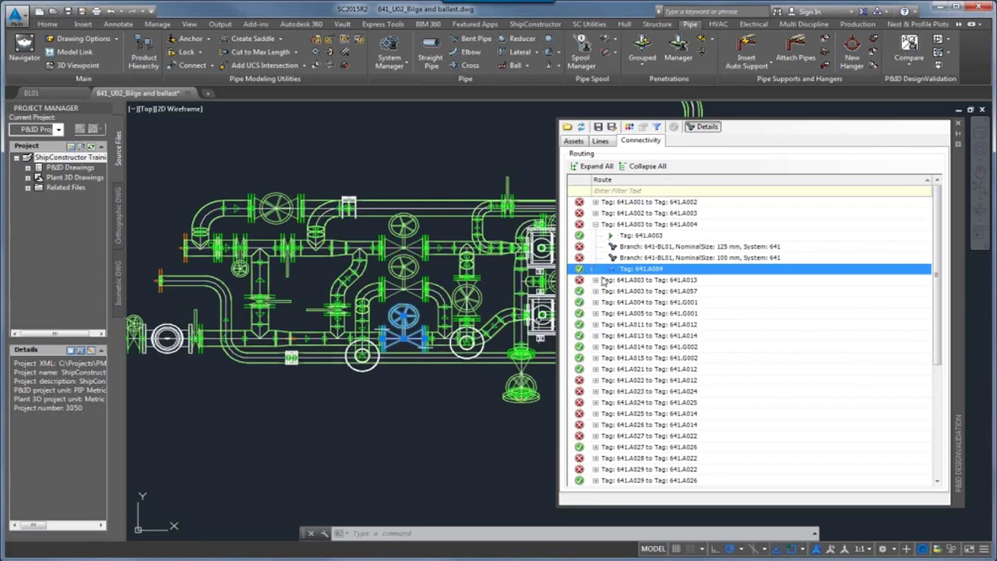
Inspect the 125 mm and 100 mm branches of the route from 641.A003 to 641.A004 in the connectivity list.
click(646, 247)
click(647, 248)
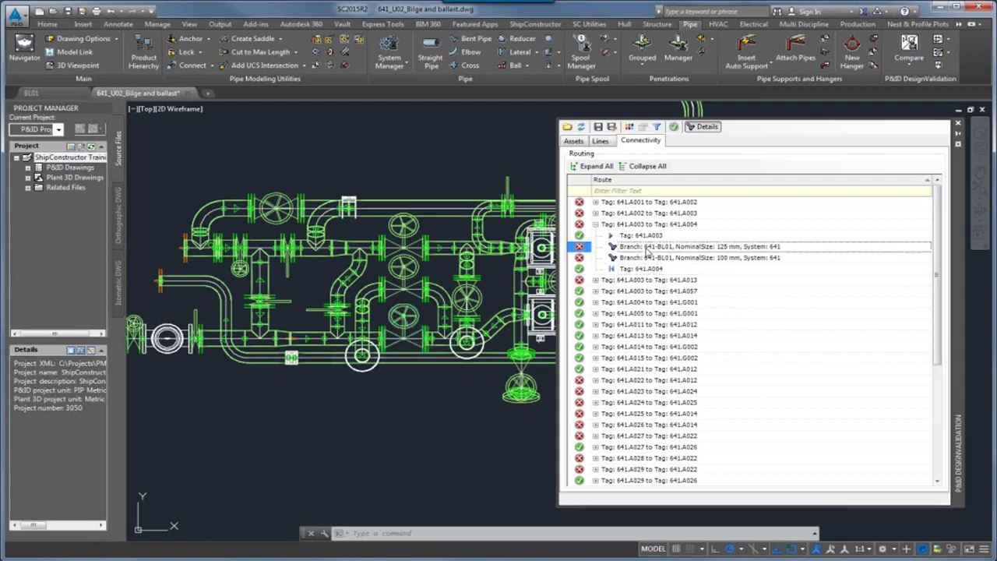
click(647, 257)
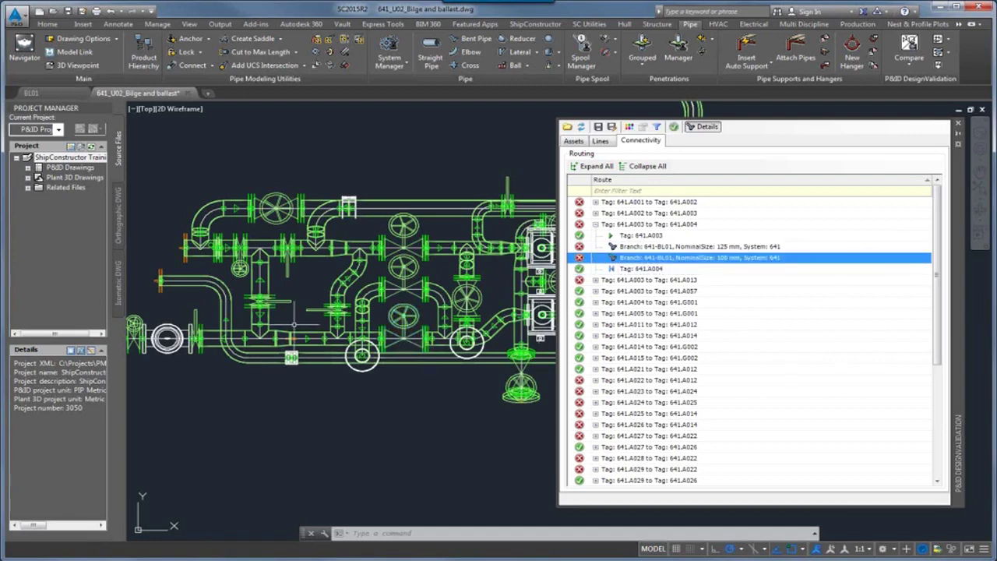
Connect the open pipe ends at the reducer on the route between 641.A003 and 641.A004, choosing which part to move.
scroll(295, 324, up, 3)
scroll(278, 366, up, 2)
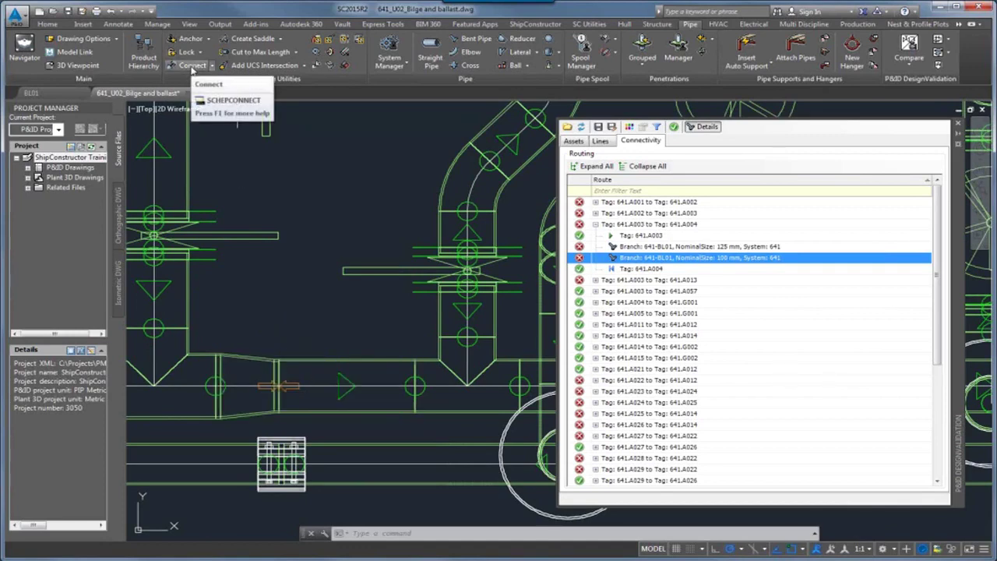
click(192, 67)
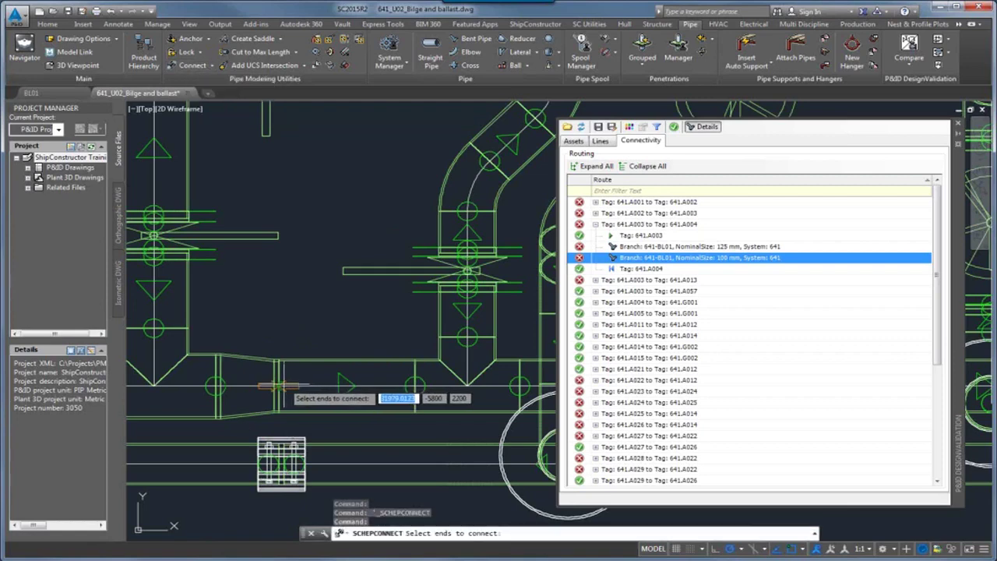
scroll(279, 385, up, 3)
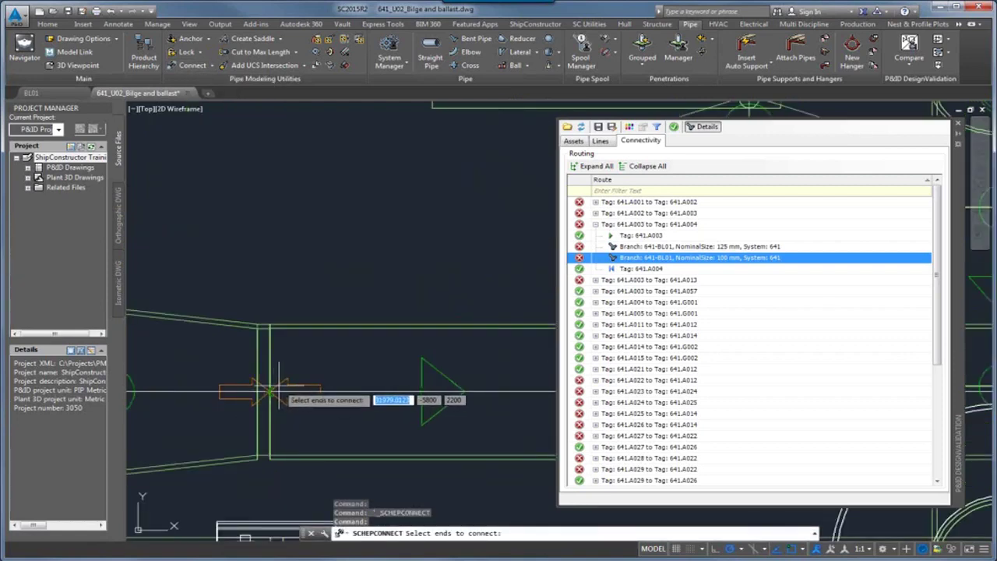
click(269, 389)
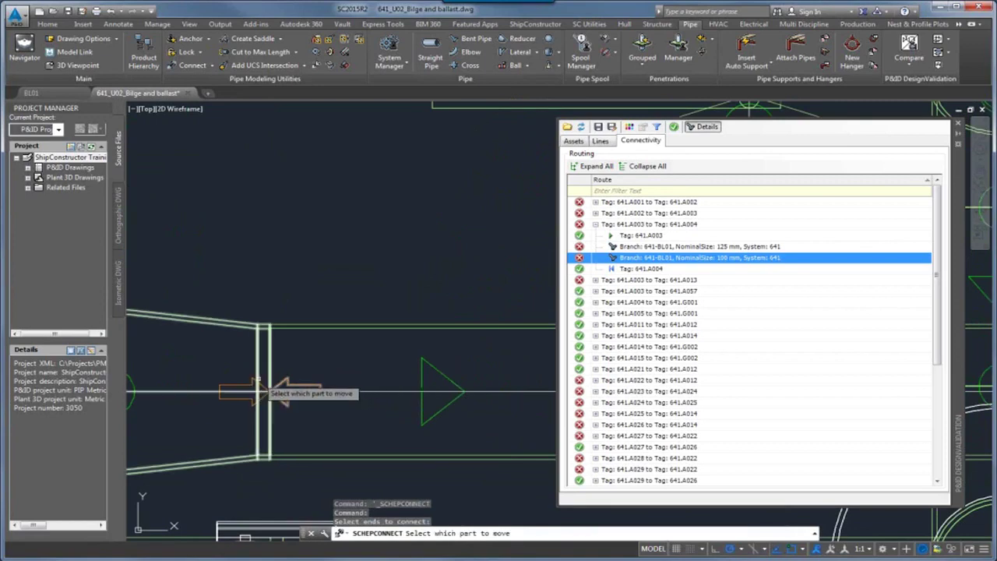
click(268, 390)
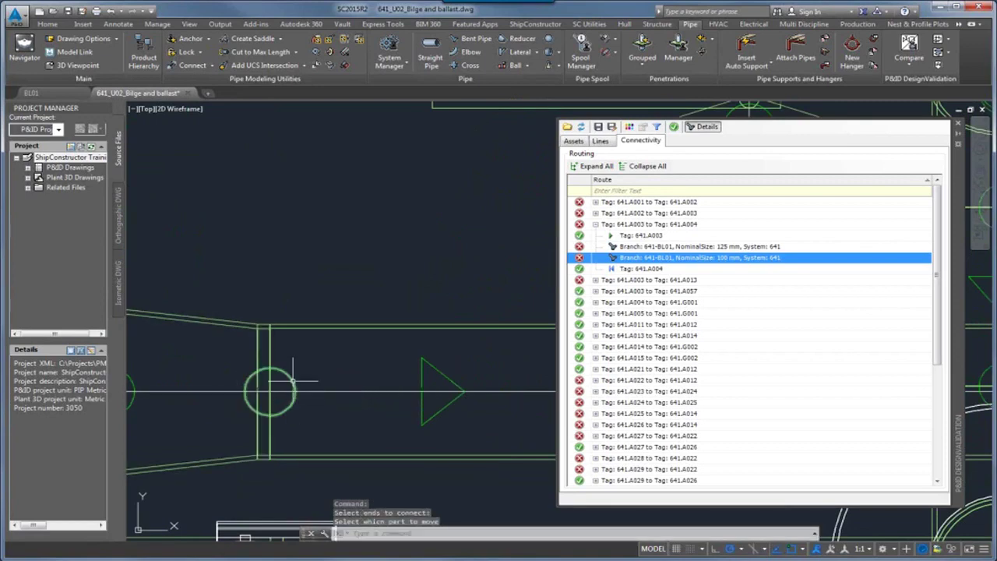
scroll(327, 292, down, 4)
scroll(325, 293, down, 2)
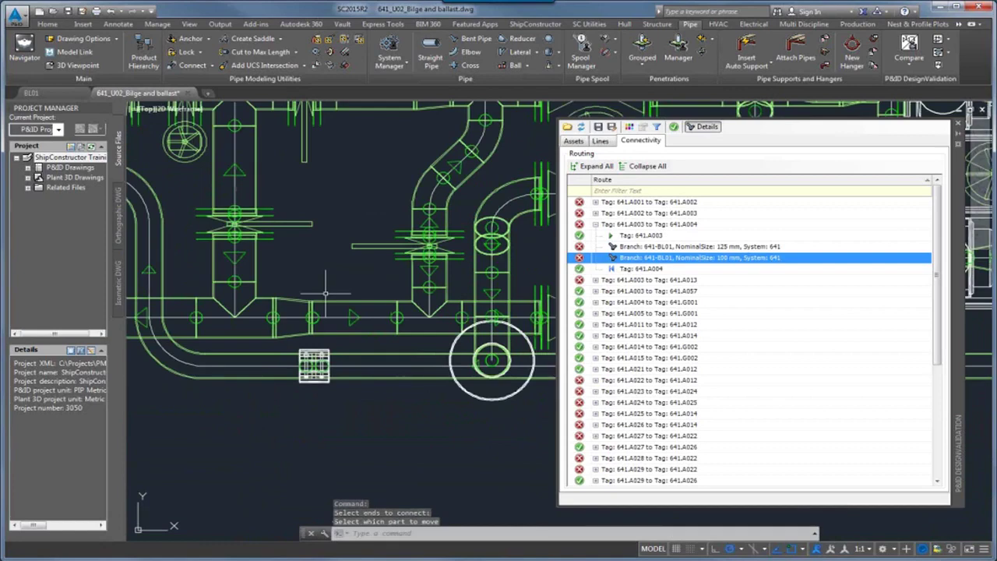
Save the bilge and ballast drawing and redo the last comparison between P&ID and ShipConstructor.
click(68, 11)
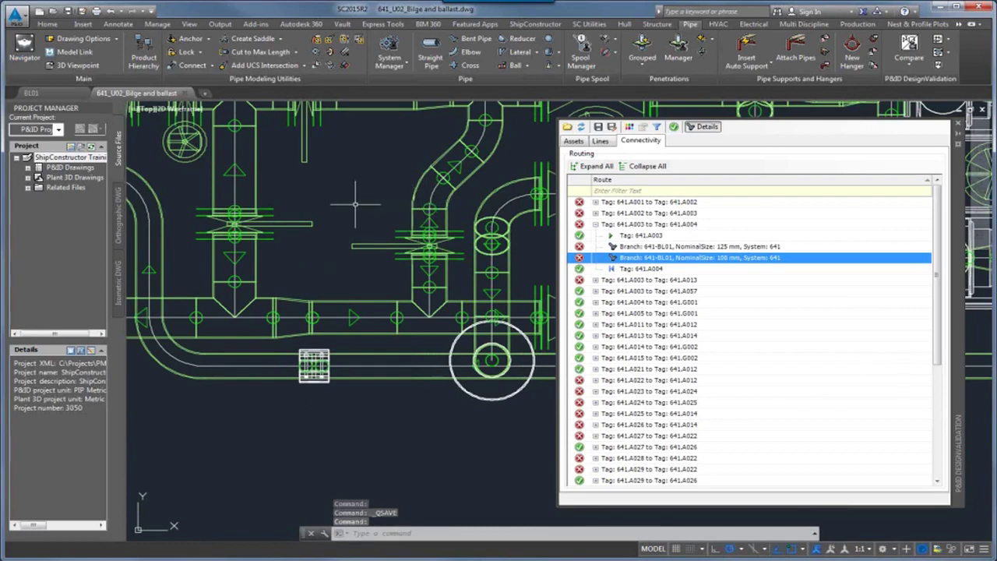
click(910, 43)
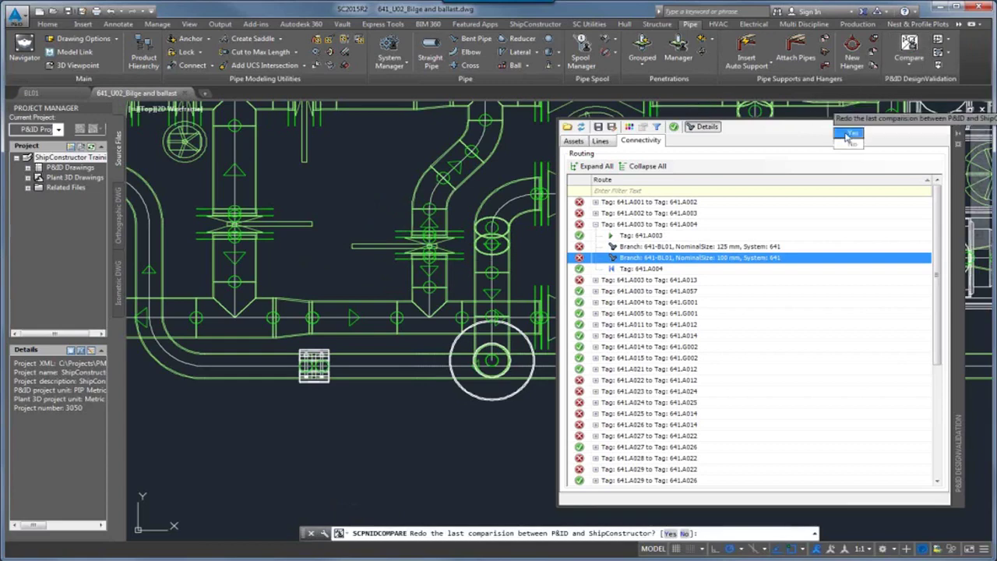
click(850, 136)
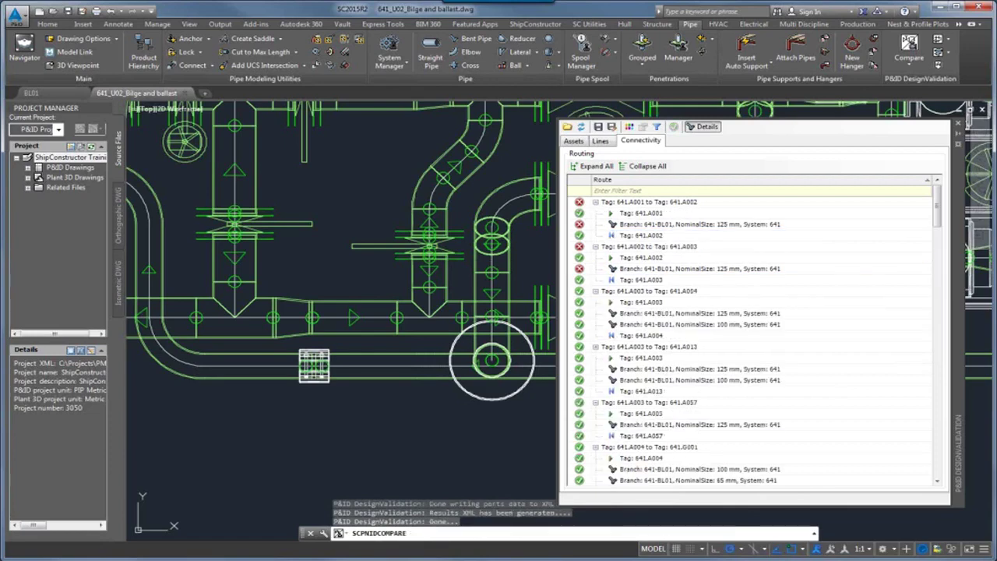
Review the refreshed connectivity results for the routes 641.A003 to 641.A004 and 641.A001 to 641.A002, with the other routes collapsed.
click(647, 166)
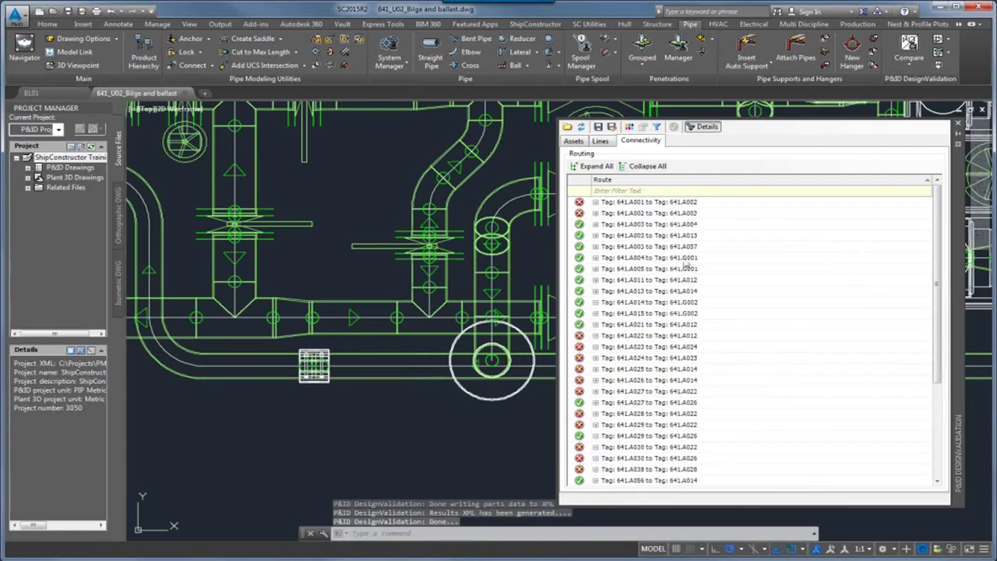
click(595, 225)
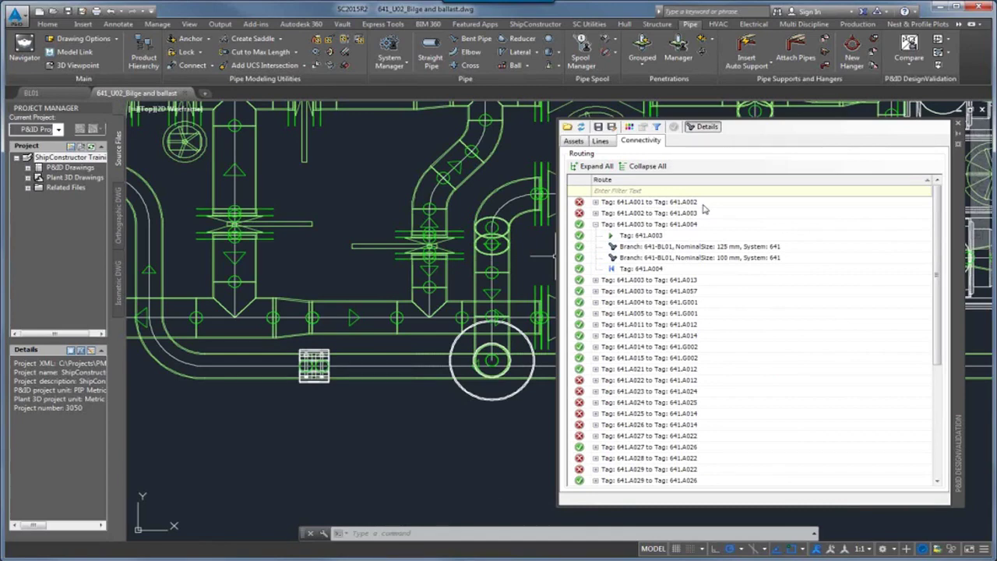
click(596, 202)
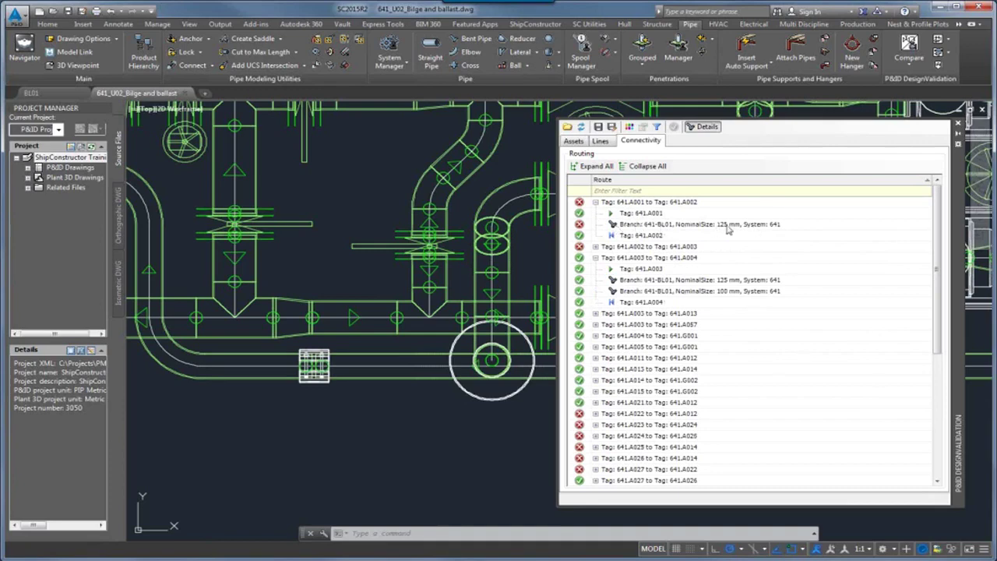
click(596, 202)
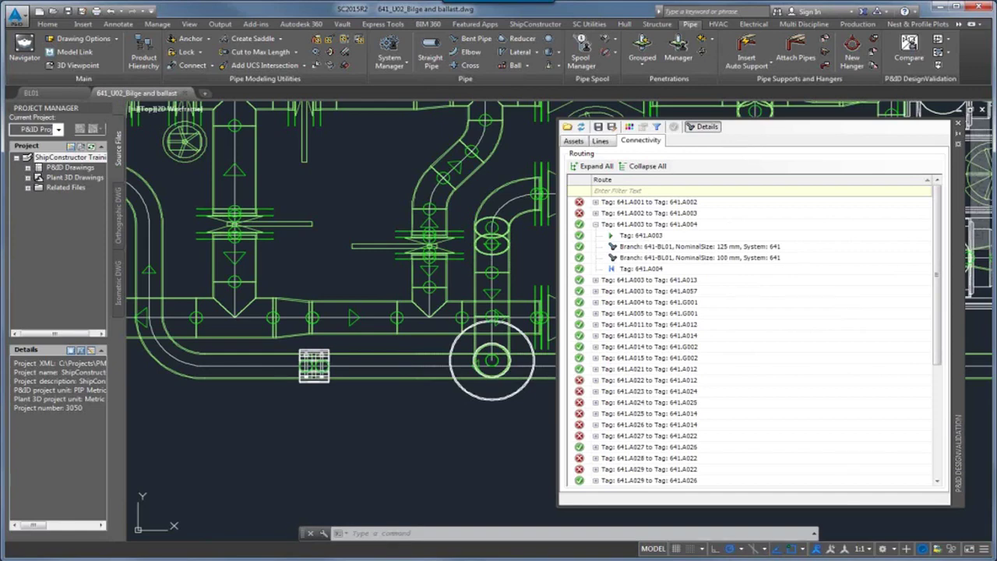
Switch to the PowerPoint slide show and reveal the first point of the P&ID DesignValidation Workflow slide.
mouse_move(237, 559)
click(237, 514)
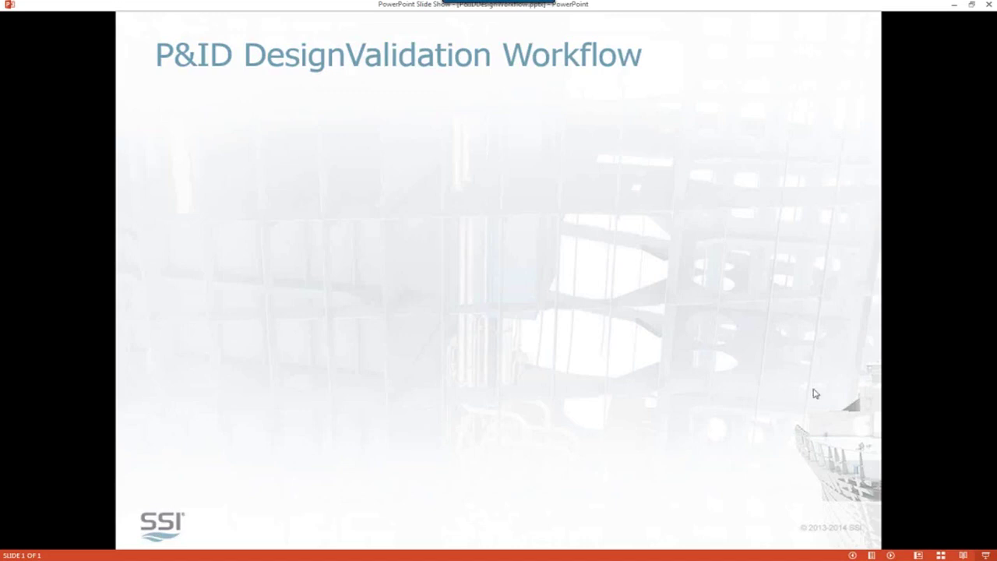
click(778, 338)
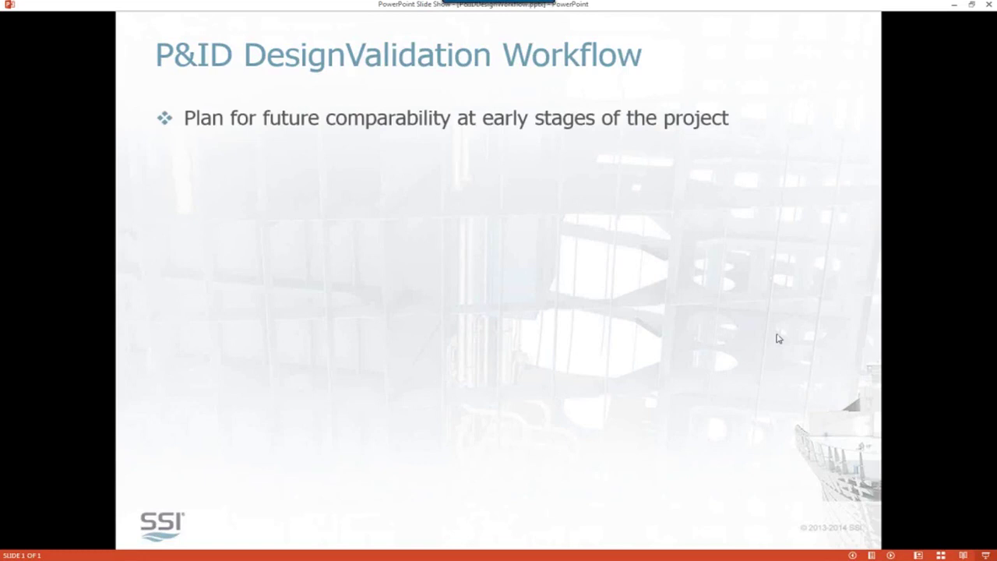
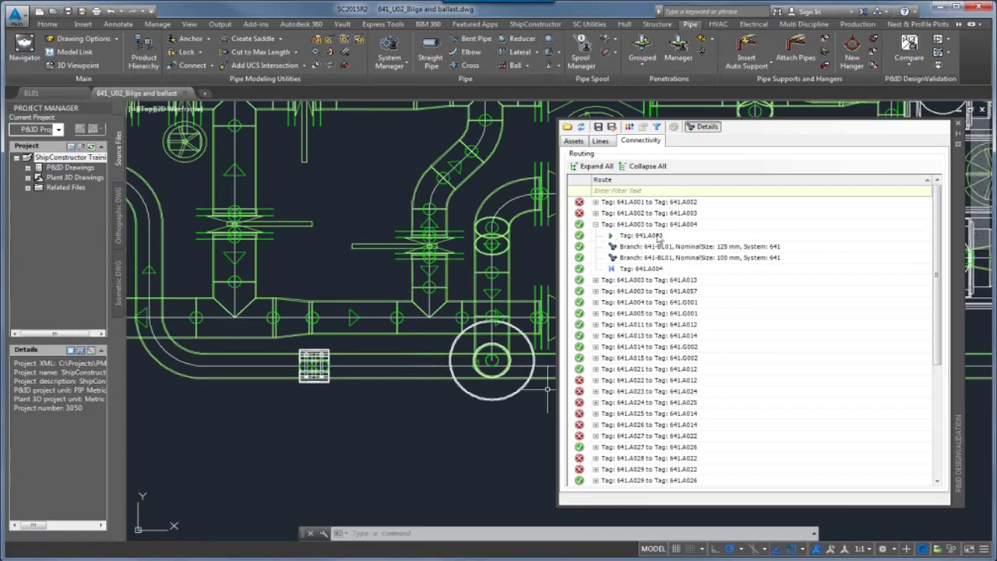
Examine the P&ID and ShipConstructor properties available as asset comparison columns, and close the column editor without changing anything.
click(572, 142)
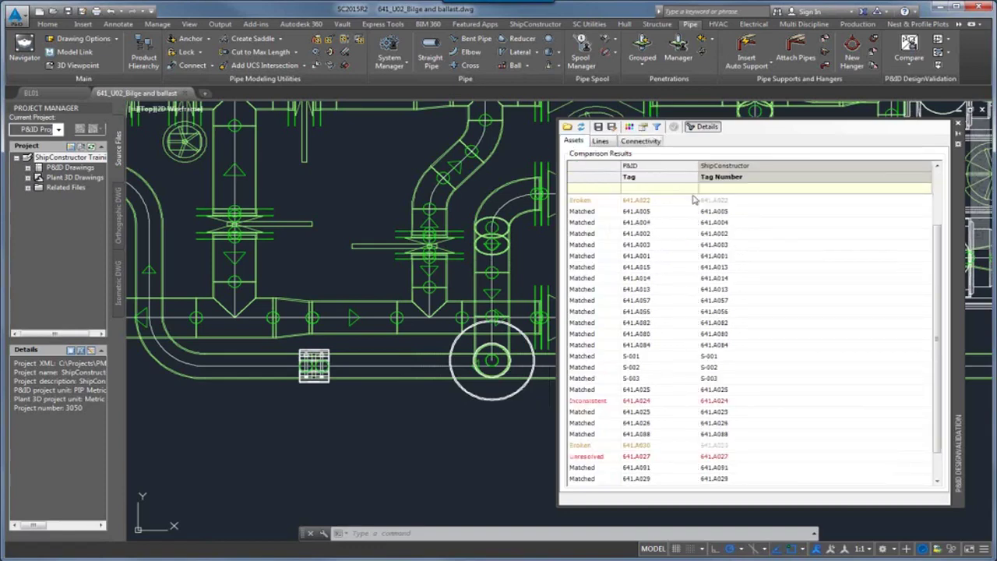
right_click(680, 168)
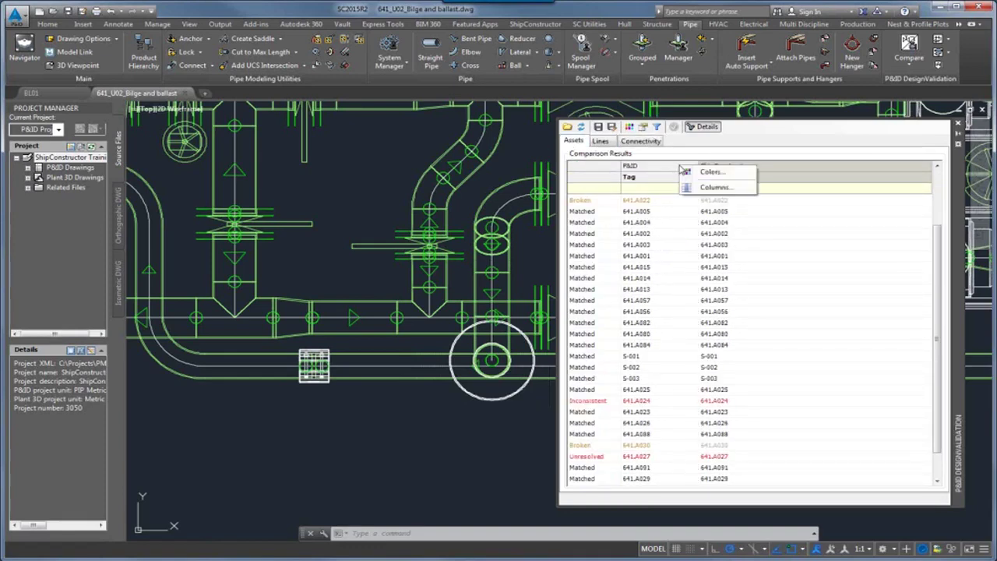
click(713, 188)
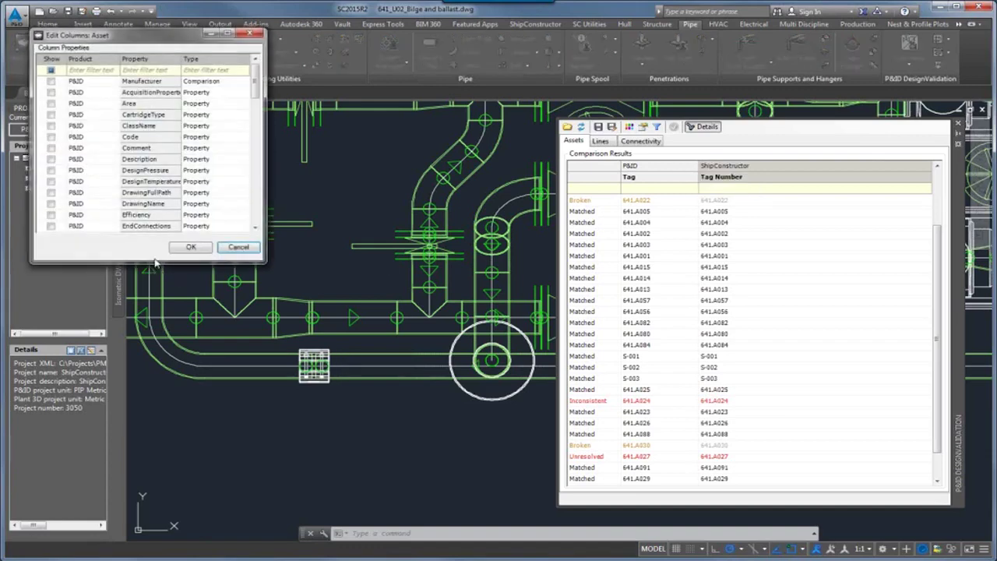
drag(155, 264, 166, 456)
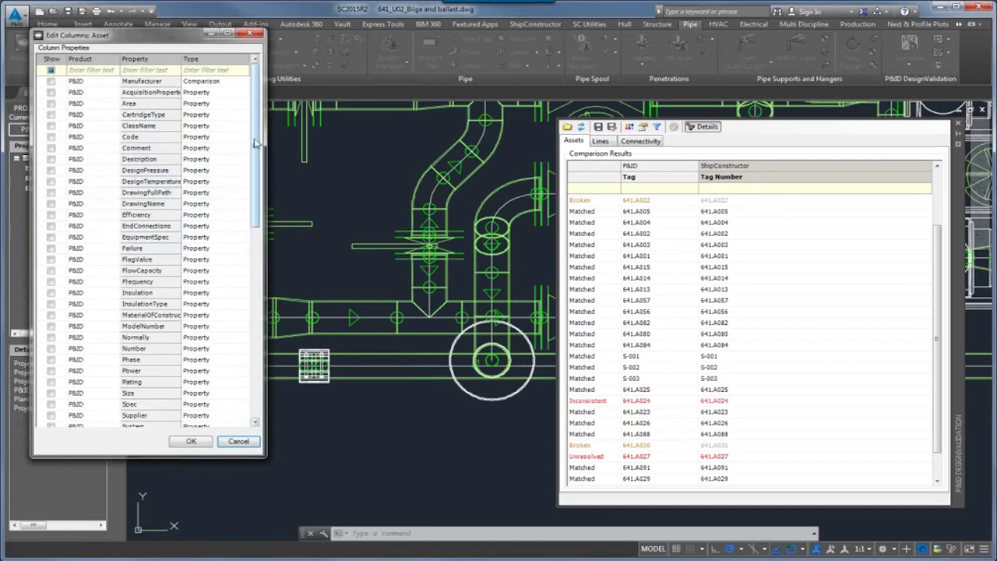
drag(255, 143, 271, 211)
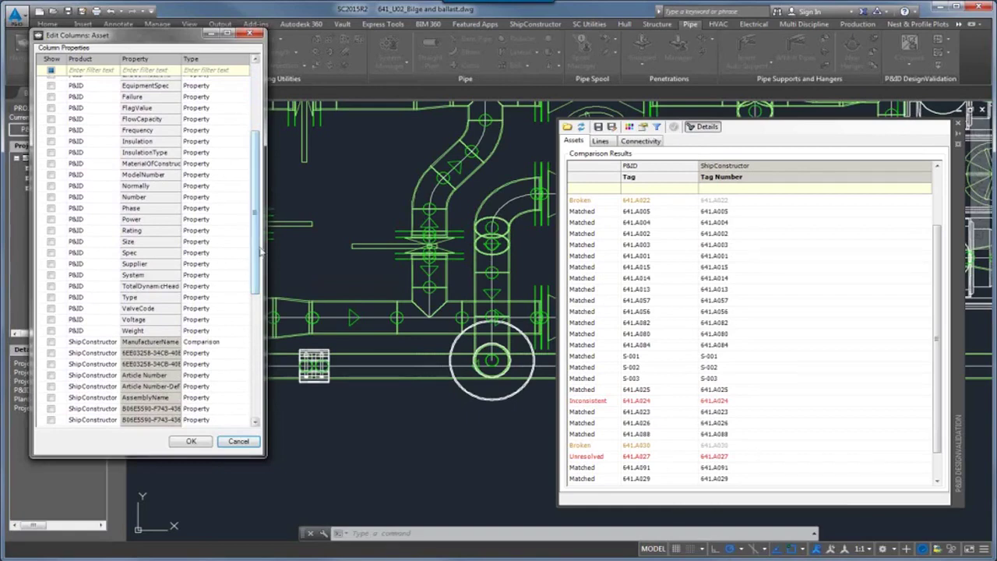
drag(256, 253, 265, 173)
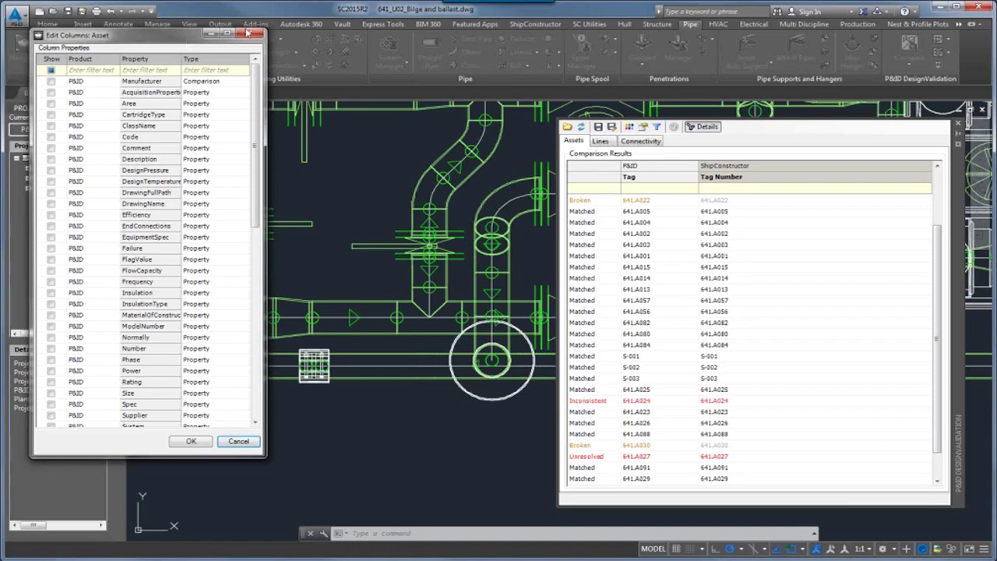
click(249, 35)
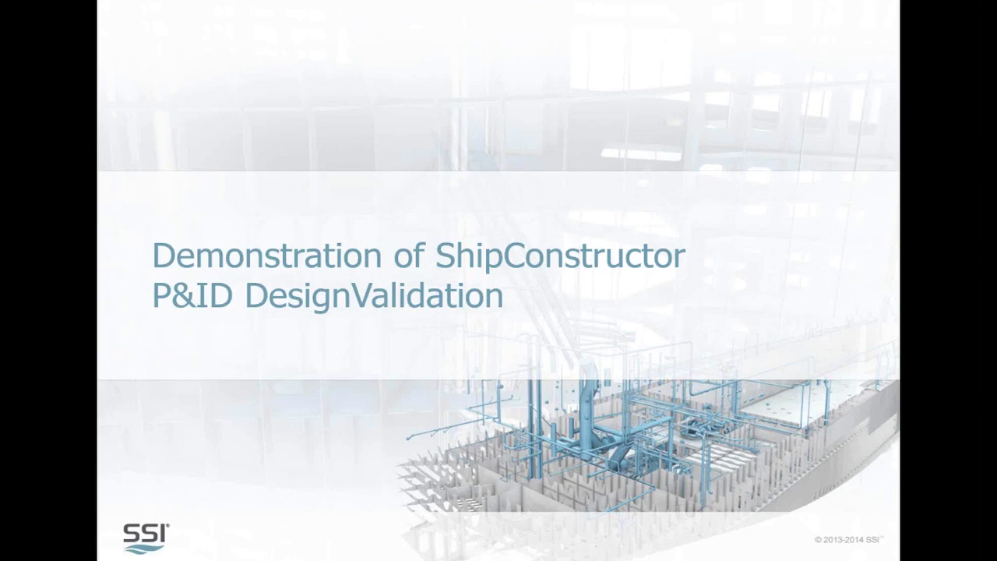
click(742, 151)
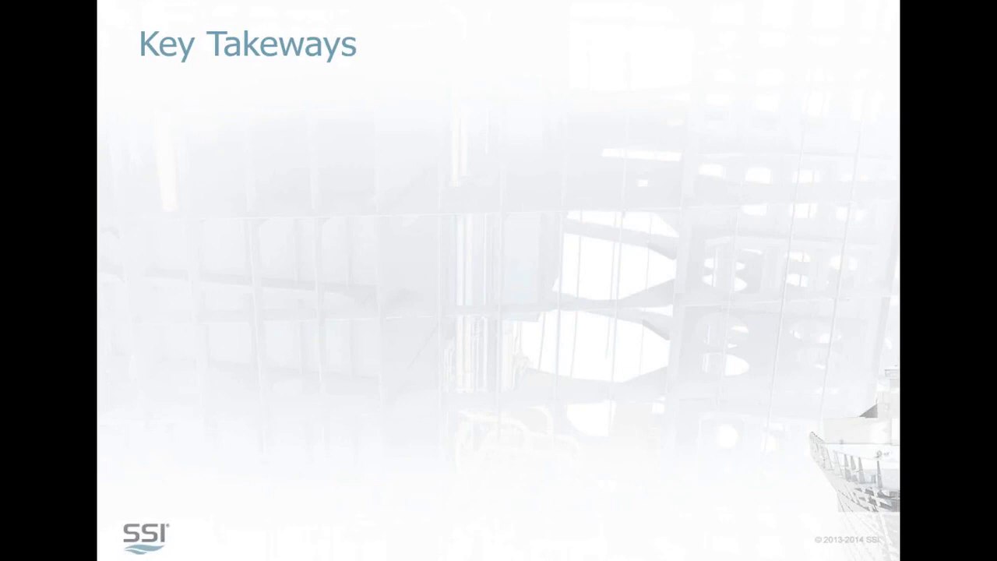
key(Right)
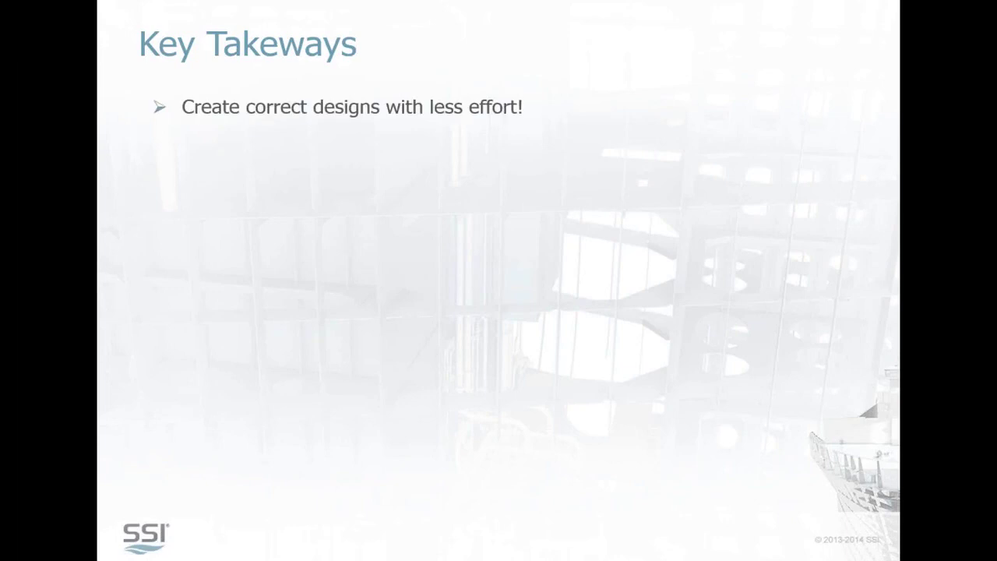